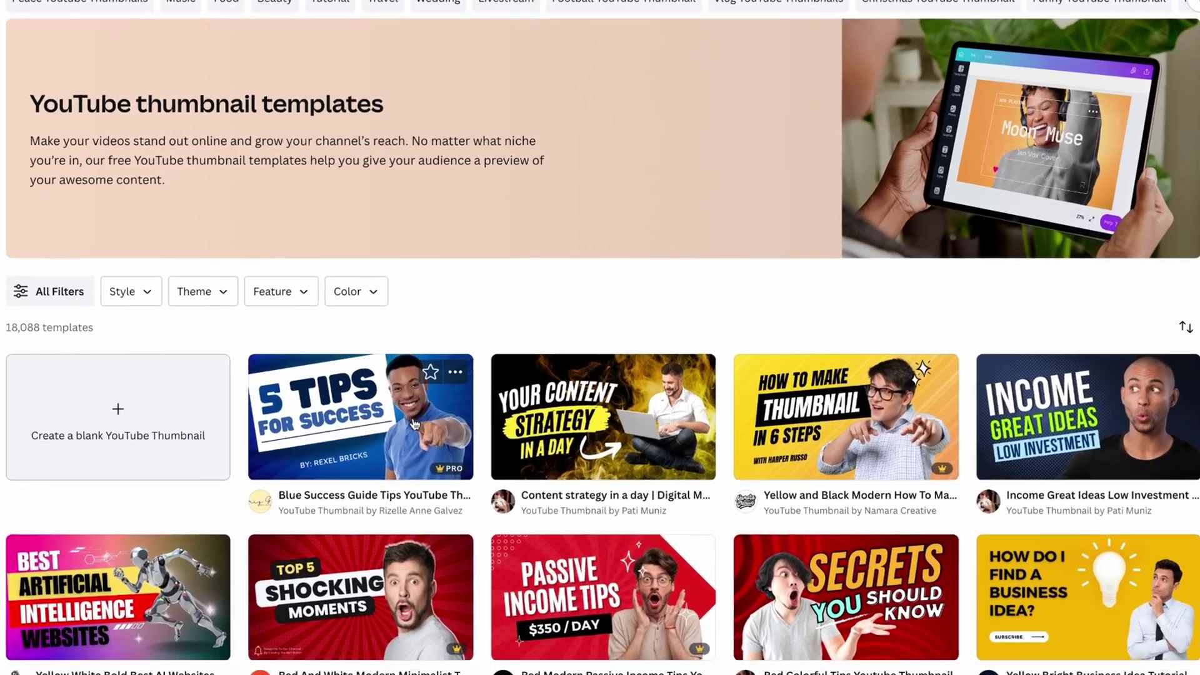
Browse the templates and select the tagline and red underline on the RTM YouTube Banner.
{"action": "scroll", "coordinate": [412, 426], "scroll_direction": "down", "scroll_amount": 5}
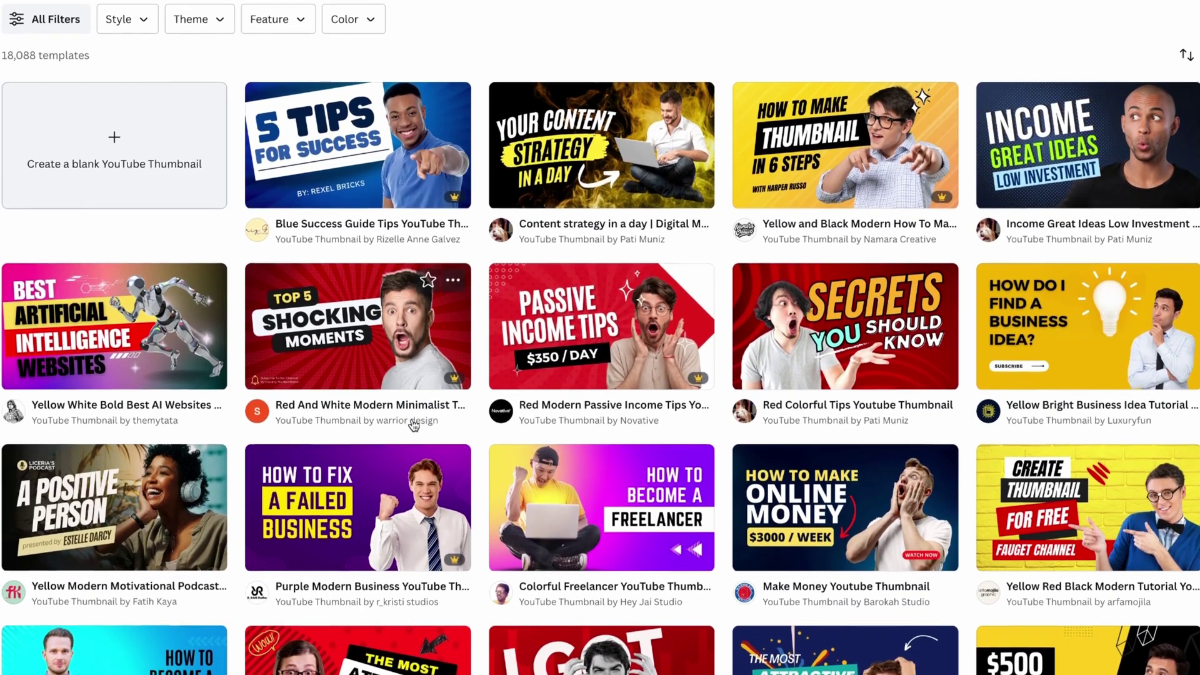
{"action": "scroll", "coordinate": [416, 425], "scroll_direction": "down", "scroll_amount": 6}
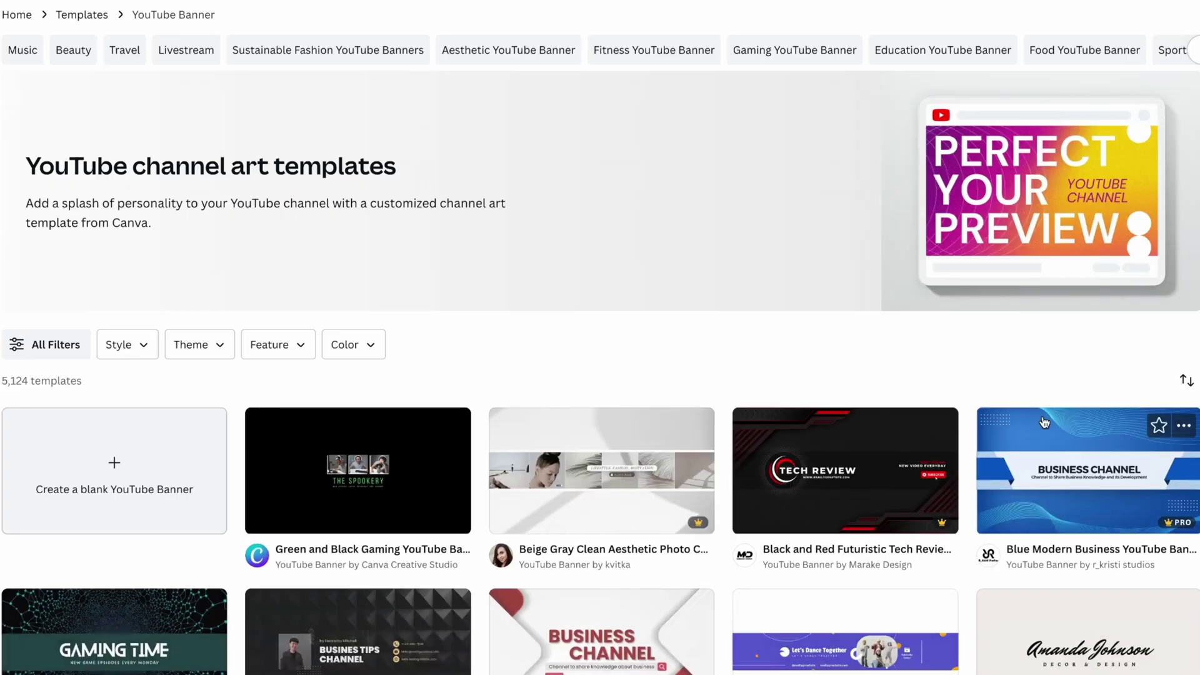
{"action": "scroll", "coordinate": [972, 456], "scroll_direction": "down", "scroll_amount": 9}
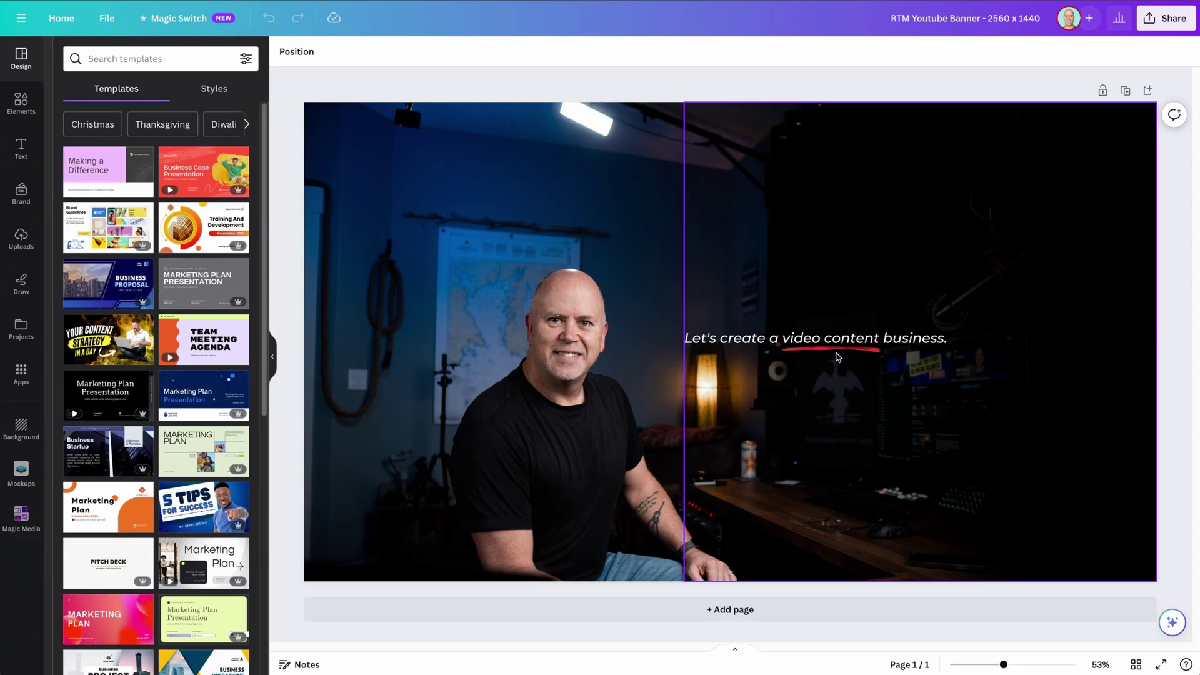
{"action": "left_click", "coordinate": [828, 345]}
{"action": "left_click", "coordinate": [800, 351]}
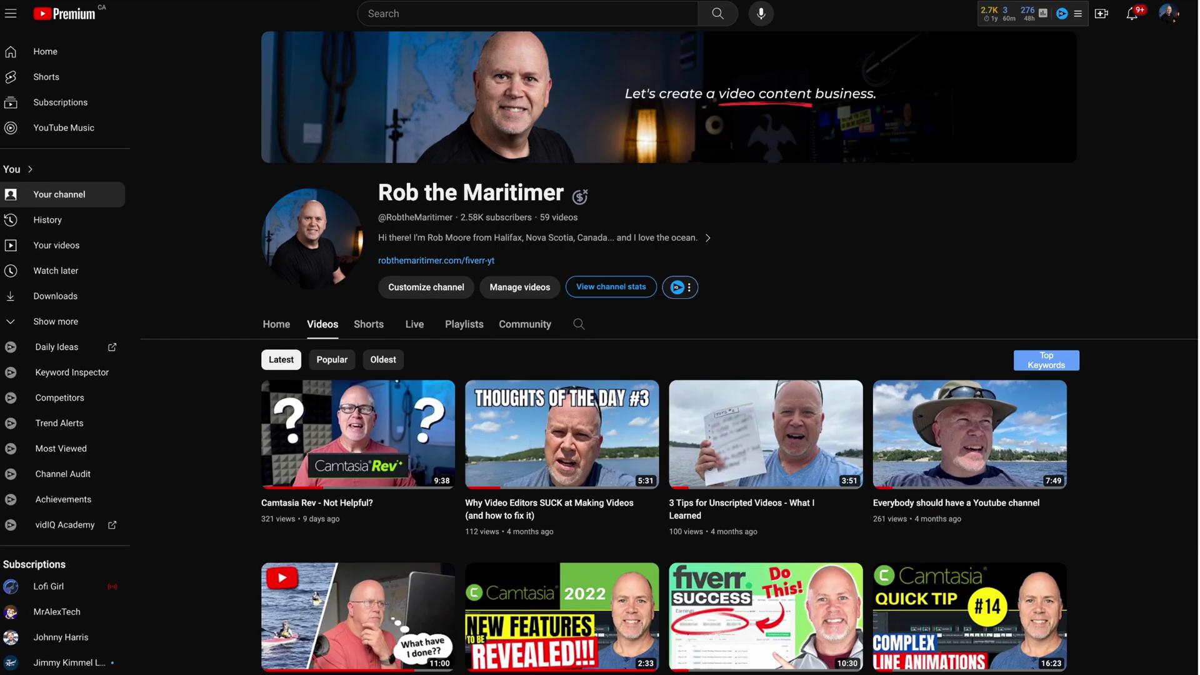
{"action": "scroll", "coordinate": [600, 356], "scroll_direction": "down", "scroll_amount": 4}
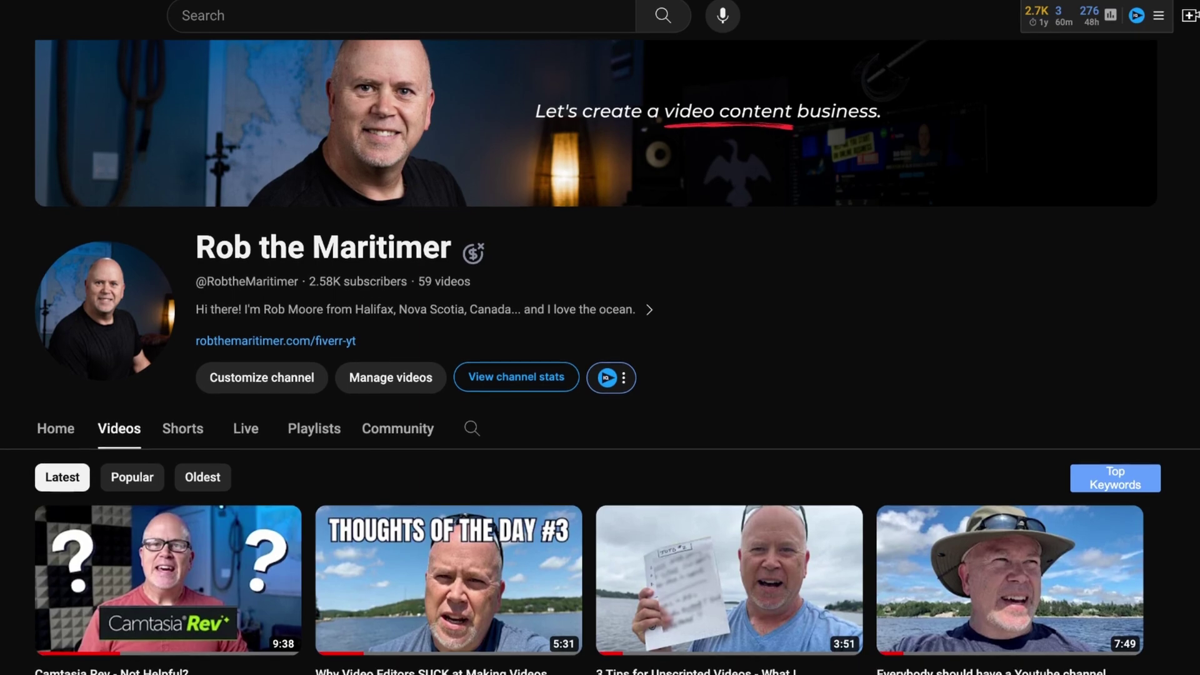
{"action": "scroll", "coordinate": [600, 357], "scroll_direction": "down", "scroll_amount": 3}
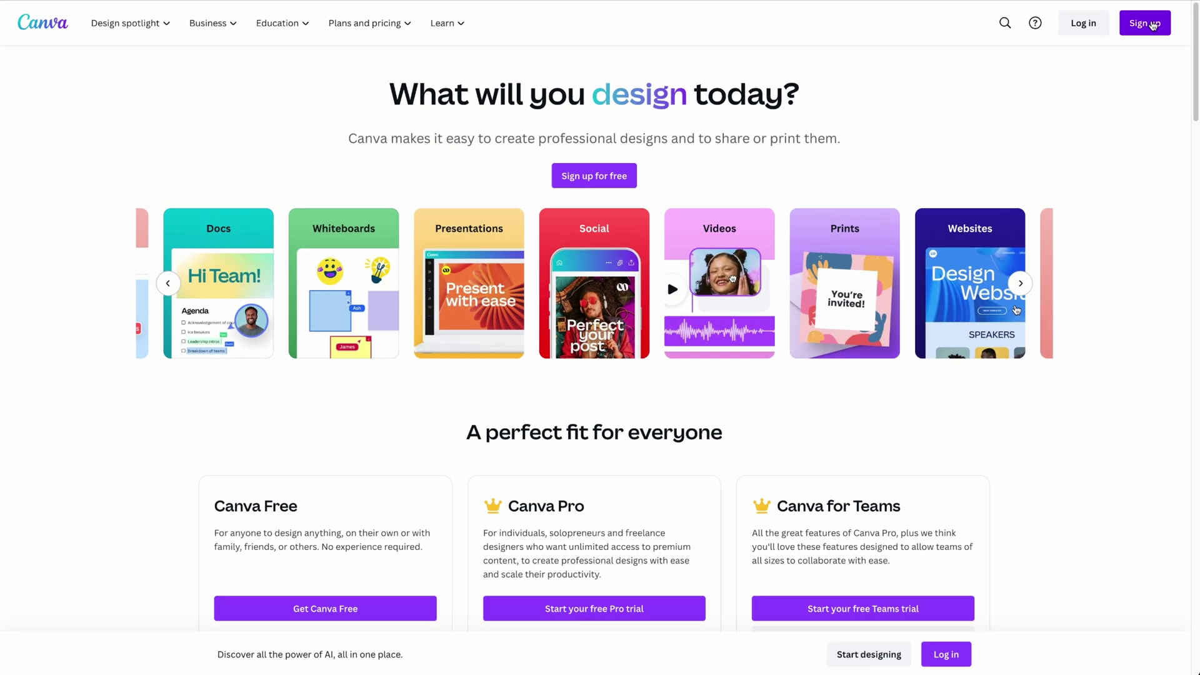
Log in to Canva with Google, choosing the account in the popup.
{"action": "left_click", "coordinate": [1104, 50]}
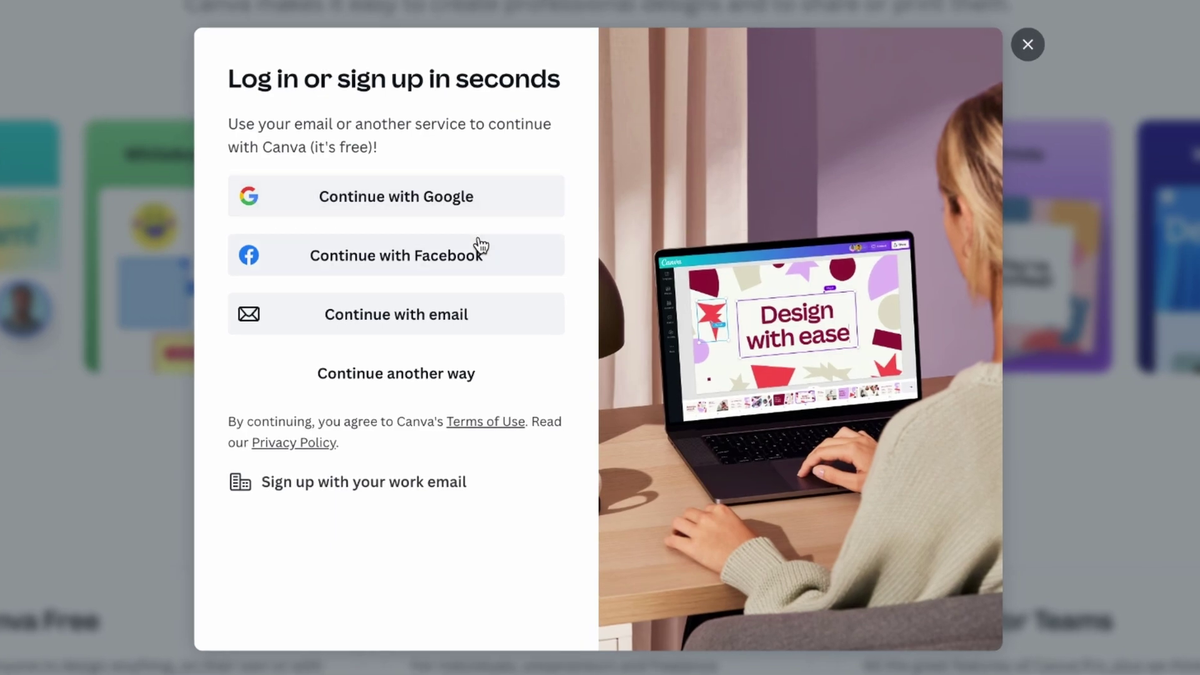
{"action": "left_click", "coordinate": [452, 375]}
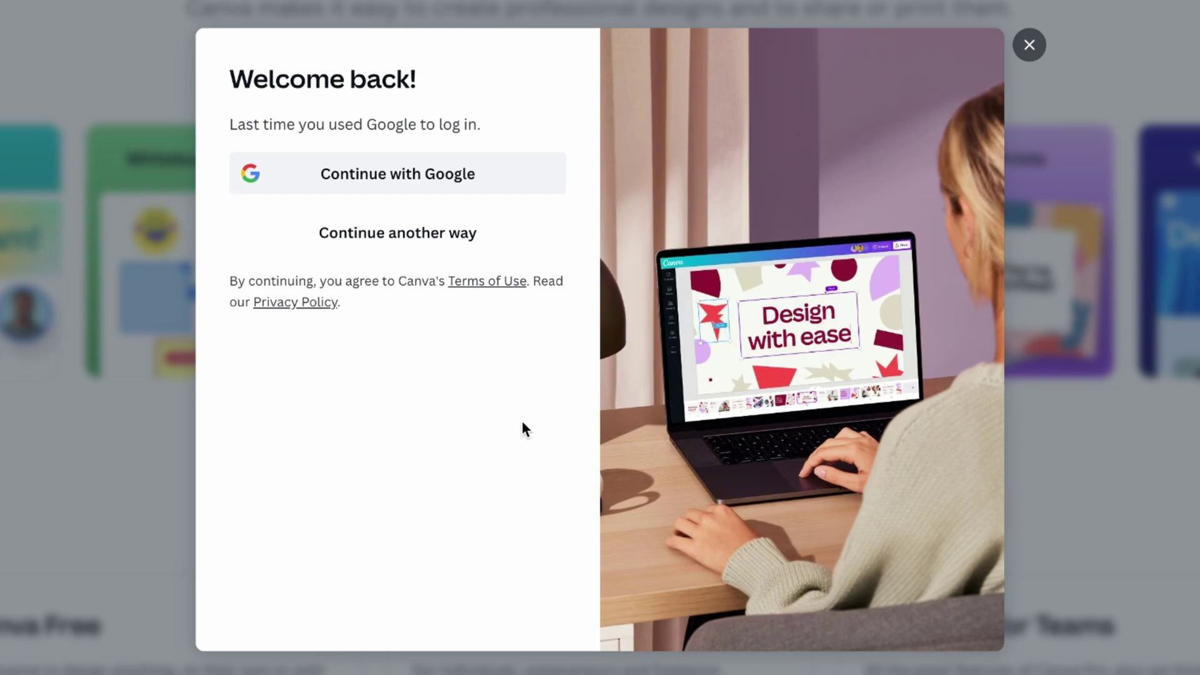
{"action": "left_click", "coordinate": [441, 178]}
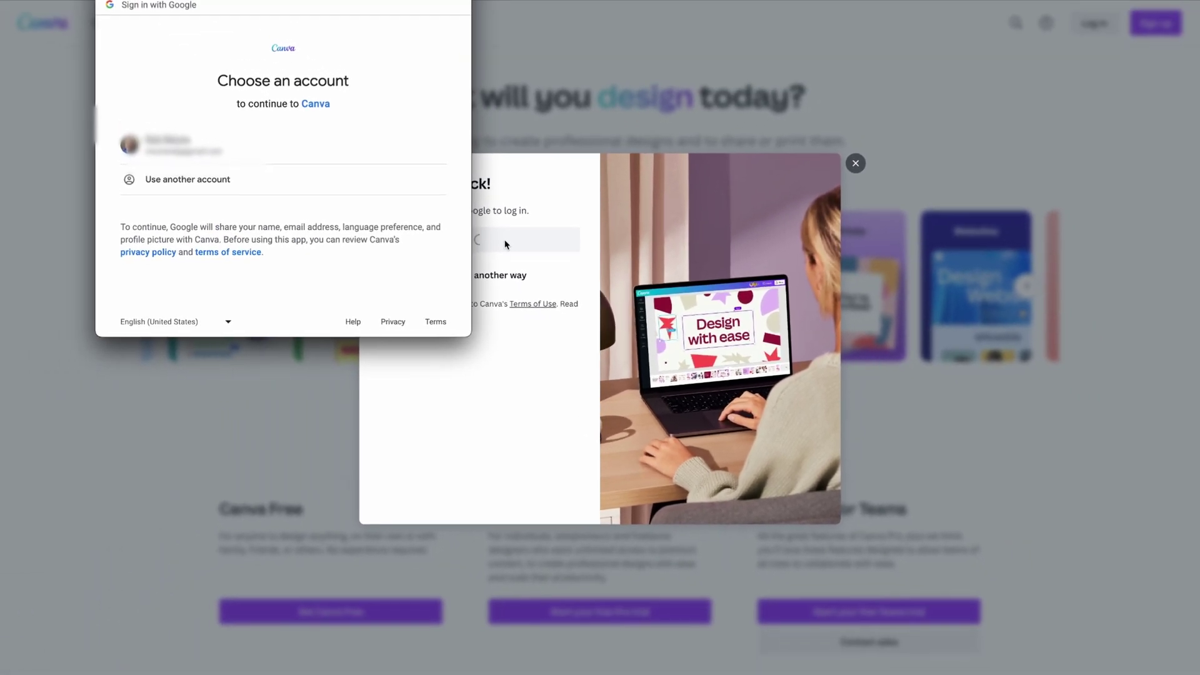
{"action": "left_click", "coordinate": [172, 145]}
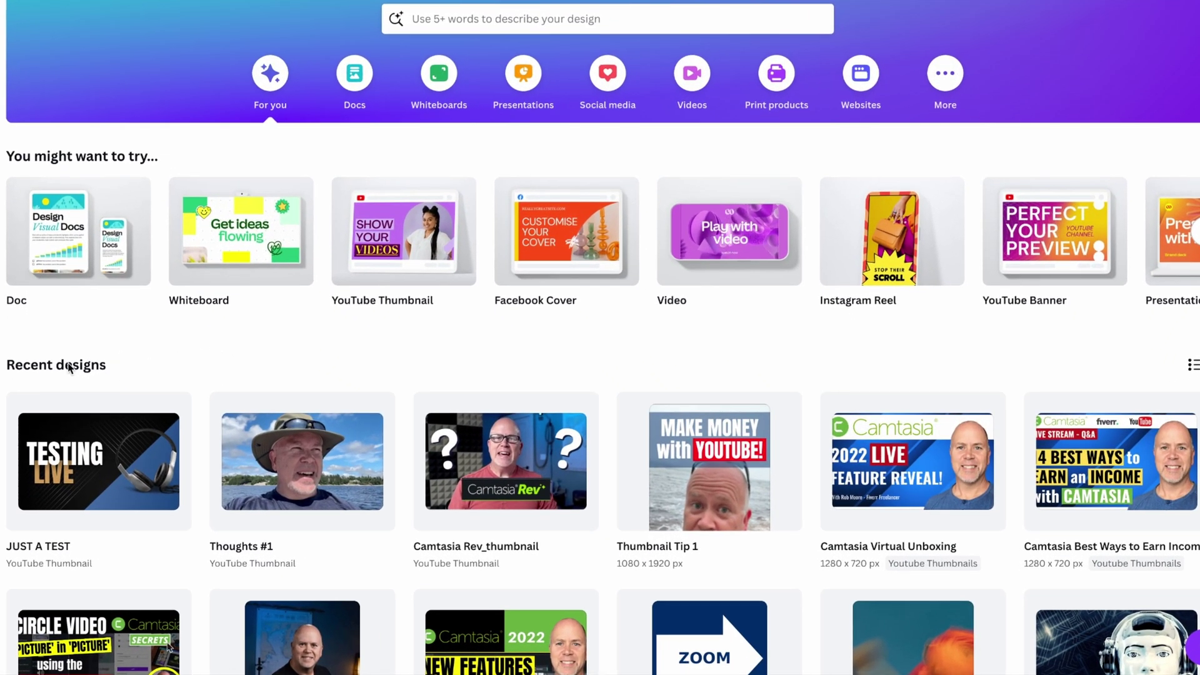
{"action": "scroll", "coordinate": [810, 359], "scroll_direction": "down", "scroll_amount": 5}
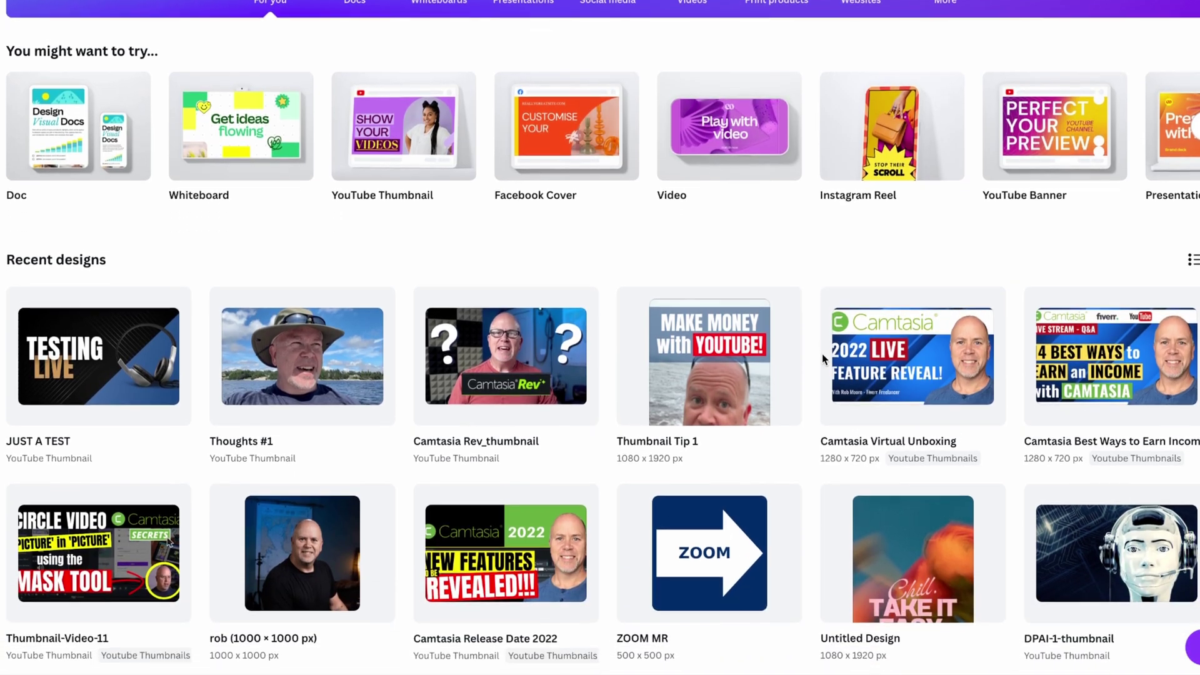
{"action": "scroll", "coordinate": [823, 360], "scroll_direction": "down", "scroll_amount": 5}
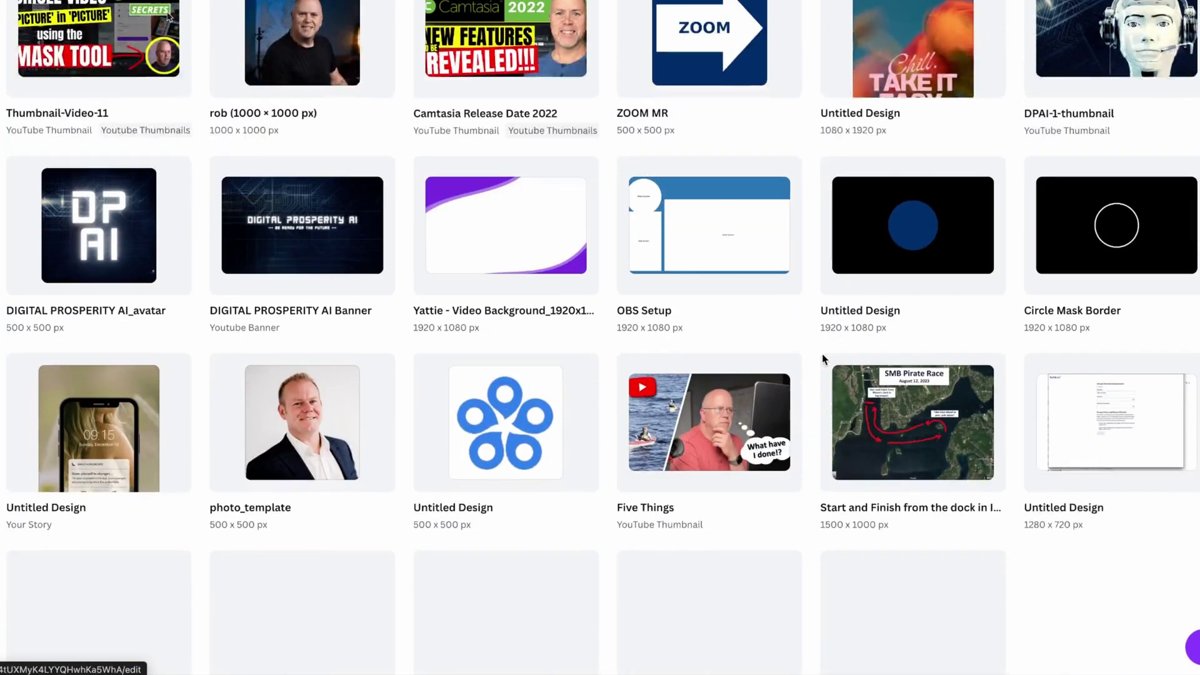
{"action": "scroll", "coordinate": [824, 360], "scroll_direction": "up", "scroll_amount": 9}
{"action": "scroll", "coordinate": [806, 337], "scroll_direction": "up", "scroll_amount": 1}
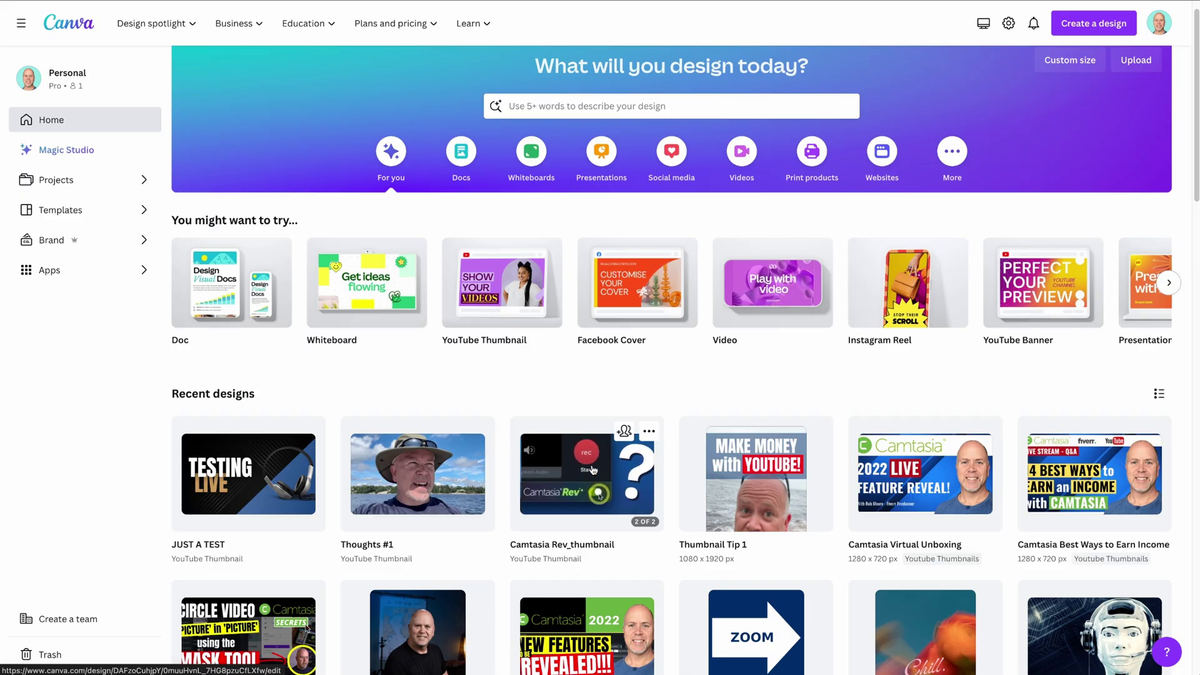
{"action": "left_click", "coordinate": [593, 470]}
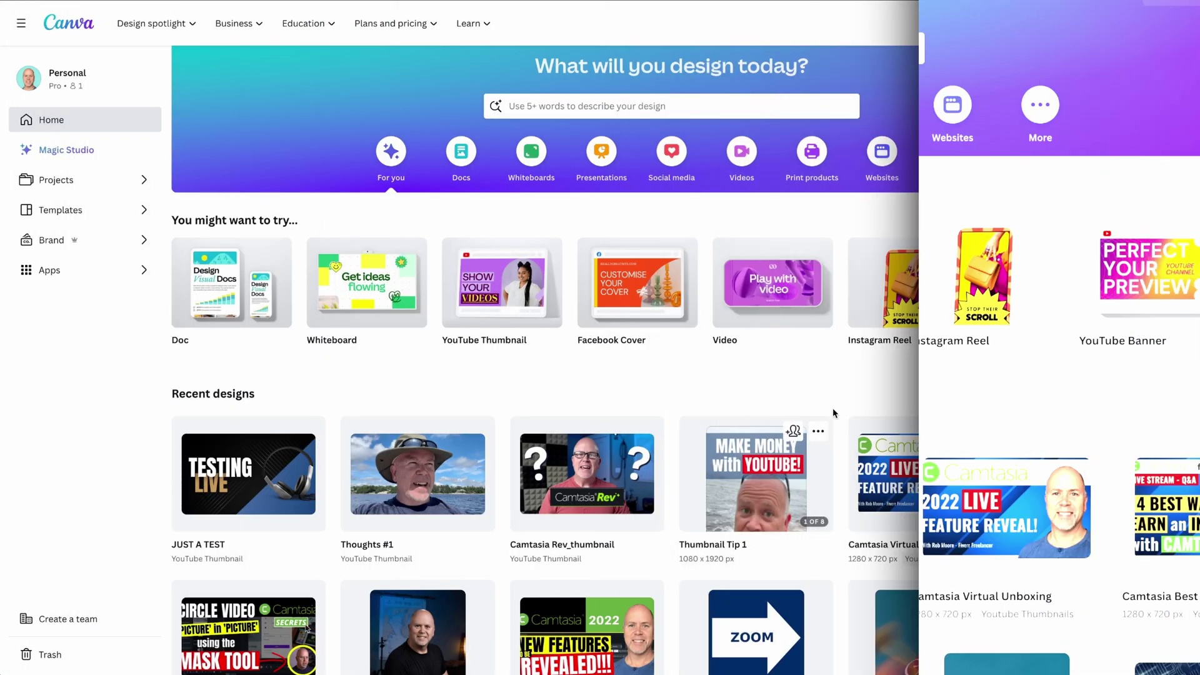
{"action": "scroll", "coordinate": [580, 187], "scroll_direction": "up", "scroll_amount": 1}
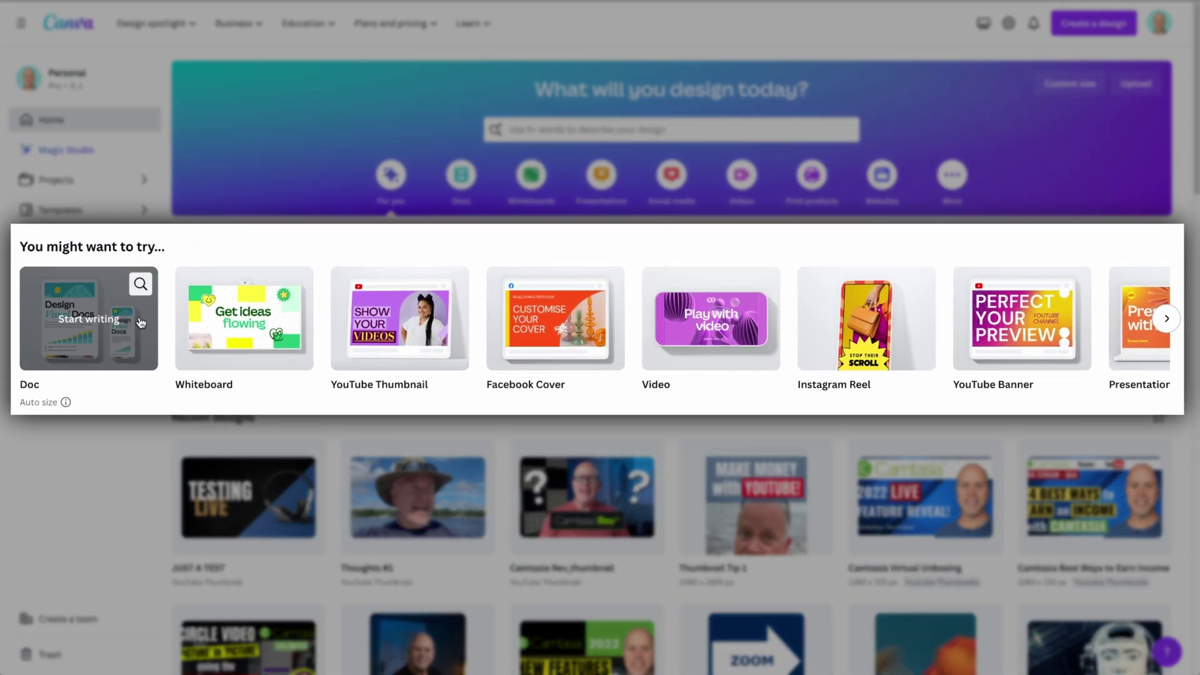
{"action": "mouse_move", "coordinate": [245, 331]}
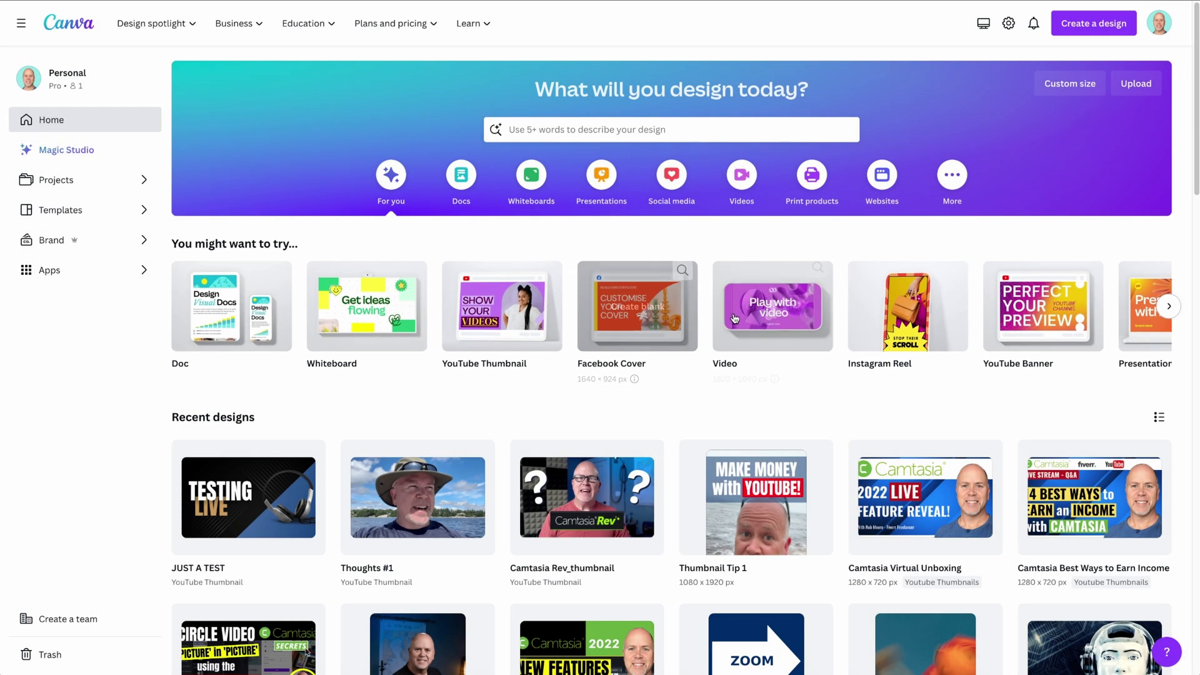
{"action": "mouse_move", "coordinate": [744, 319]}
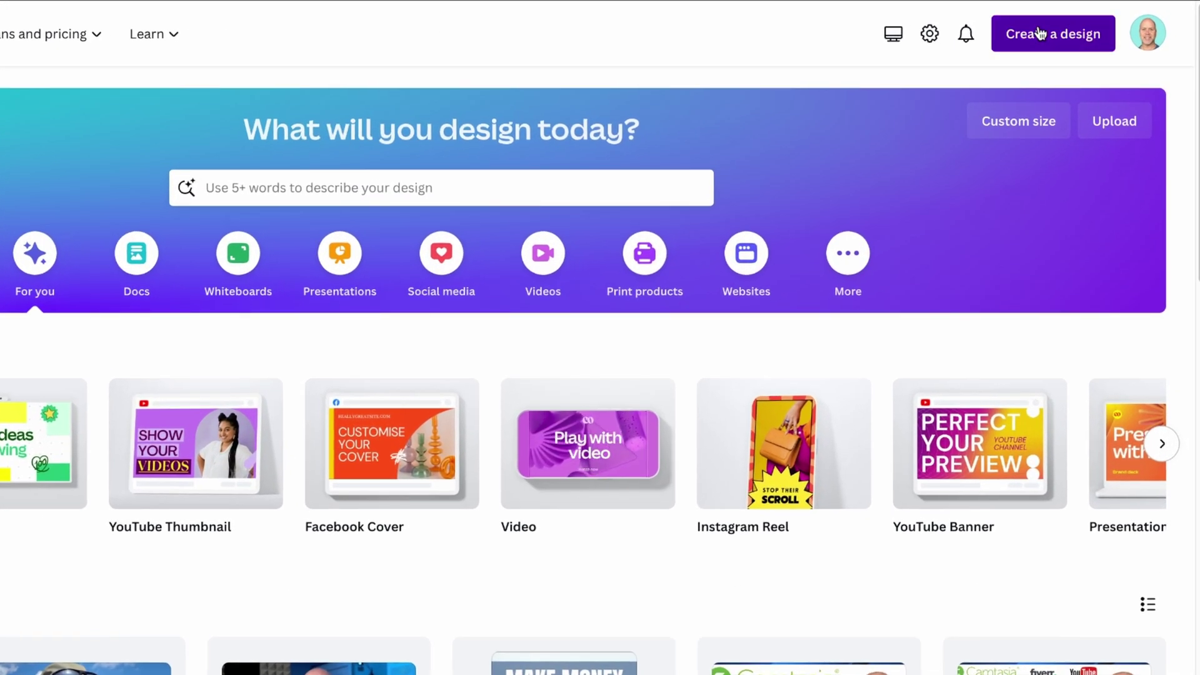
{"action": "left_click", "coordinate": [1084, 22]}
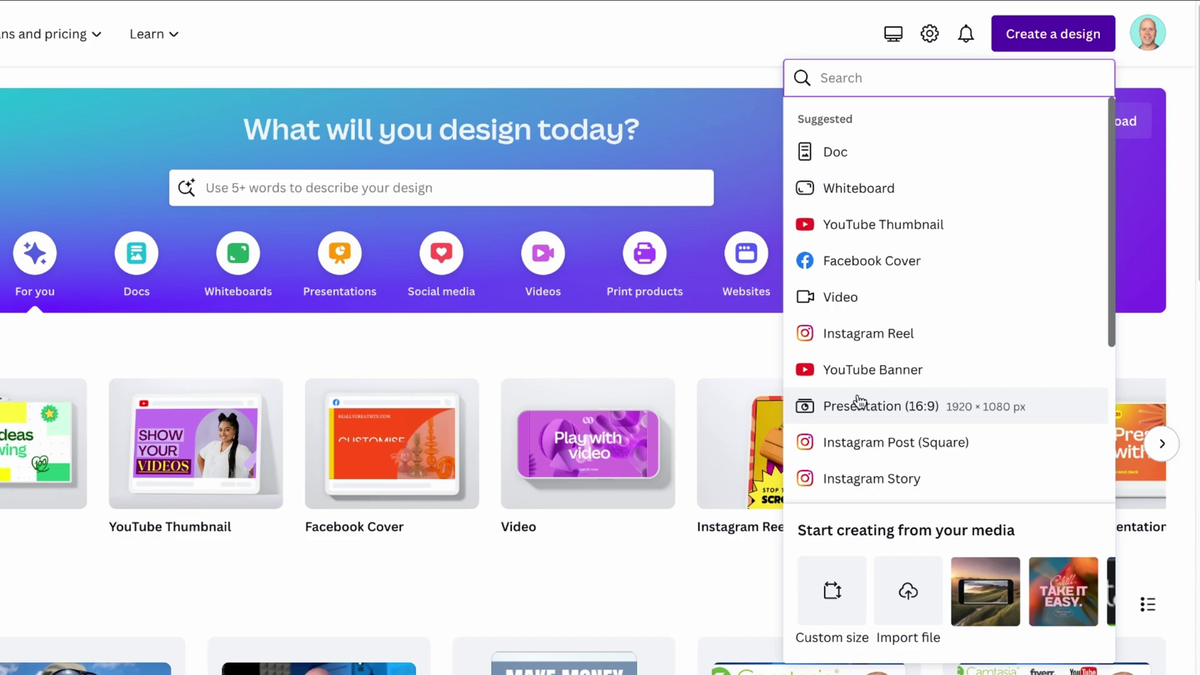
{"action": "left_click", "coordinate": [836, 594]}
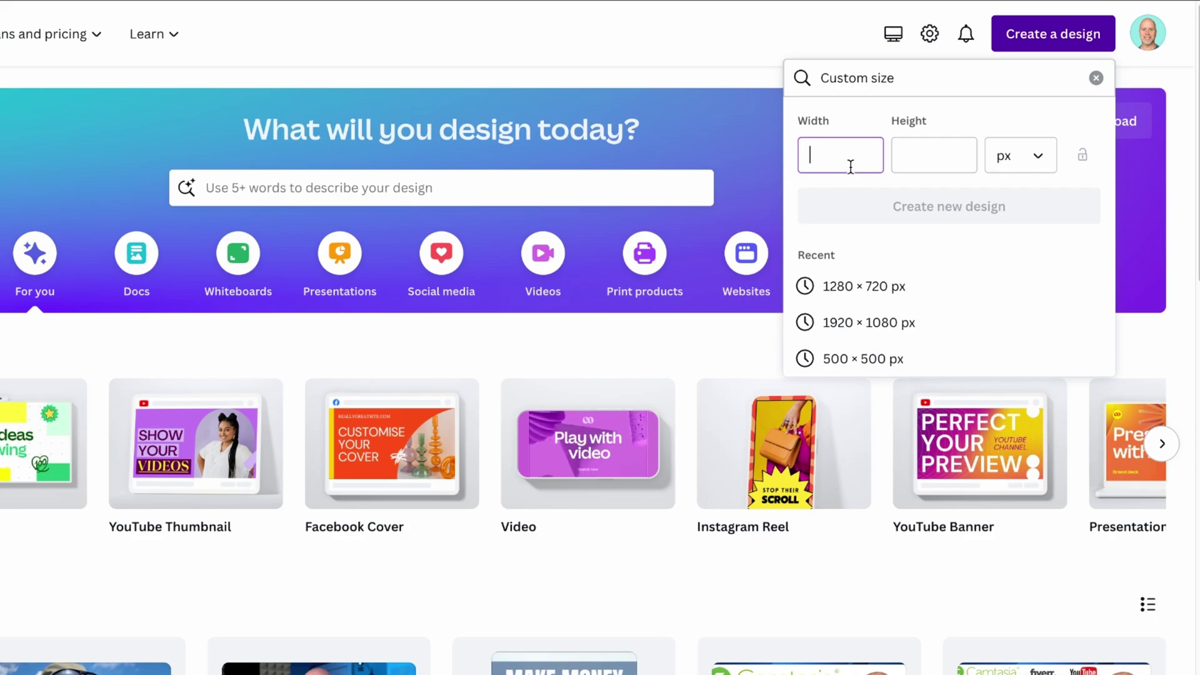
{"action": "type", "text": "1920"}
{"action": "key", "text": "Tab"}
{"action": "type", "text": "1080"}
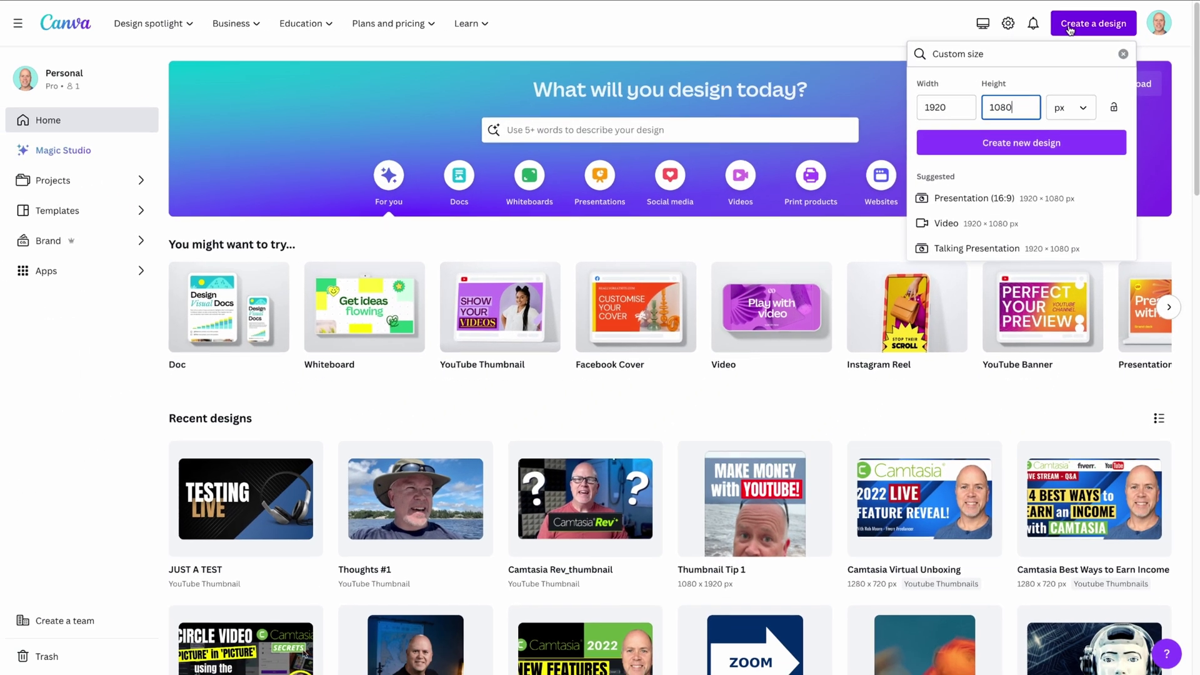
{"action": "left_click", "coordinate": [1016, 39]}
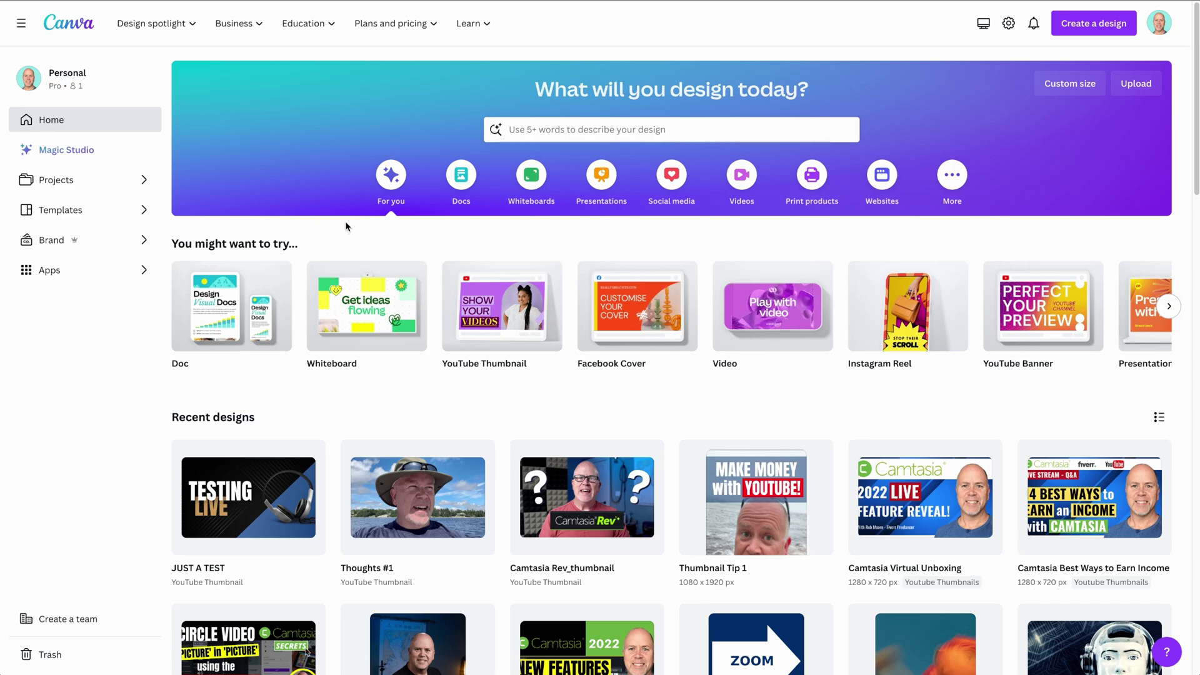
Open the YouTube Thumbnail templates and filter them to Professional and Modern styles.
{"action": "left_click", "coordinate": [76, 212]}
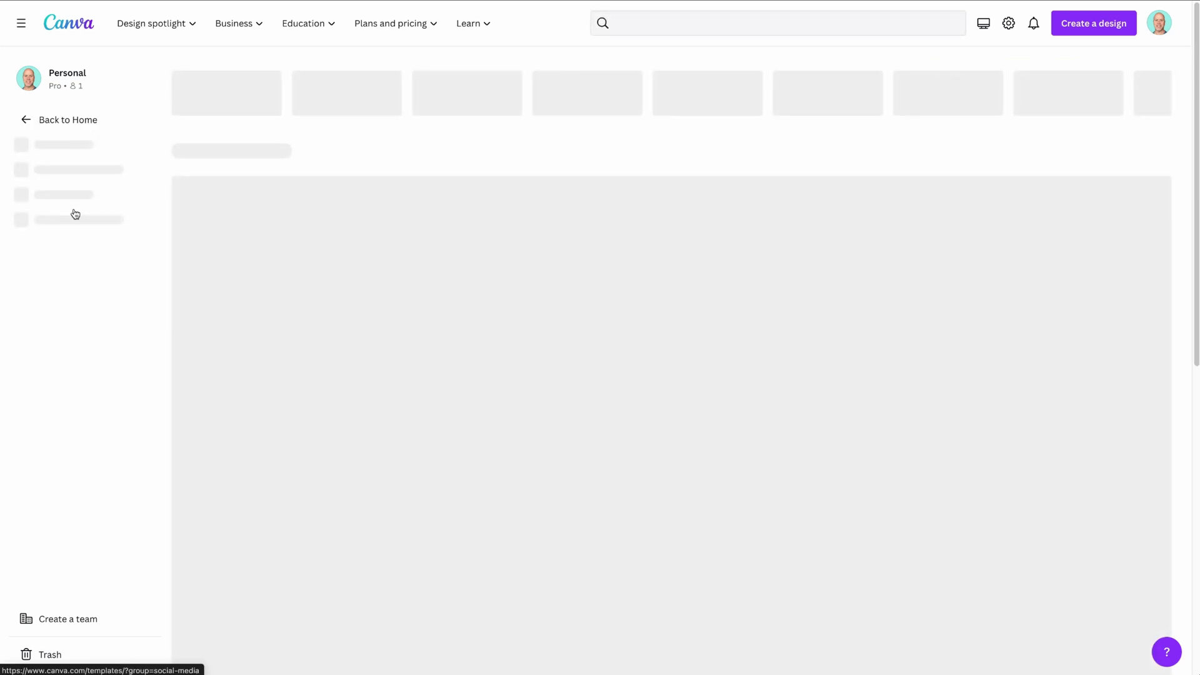
{"action": "scroll", "coordinate": [340, 333], "scroll_direction": "down", "scroll_amount": 2}
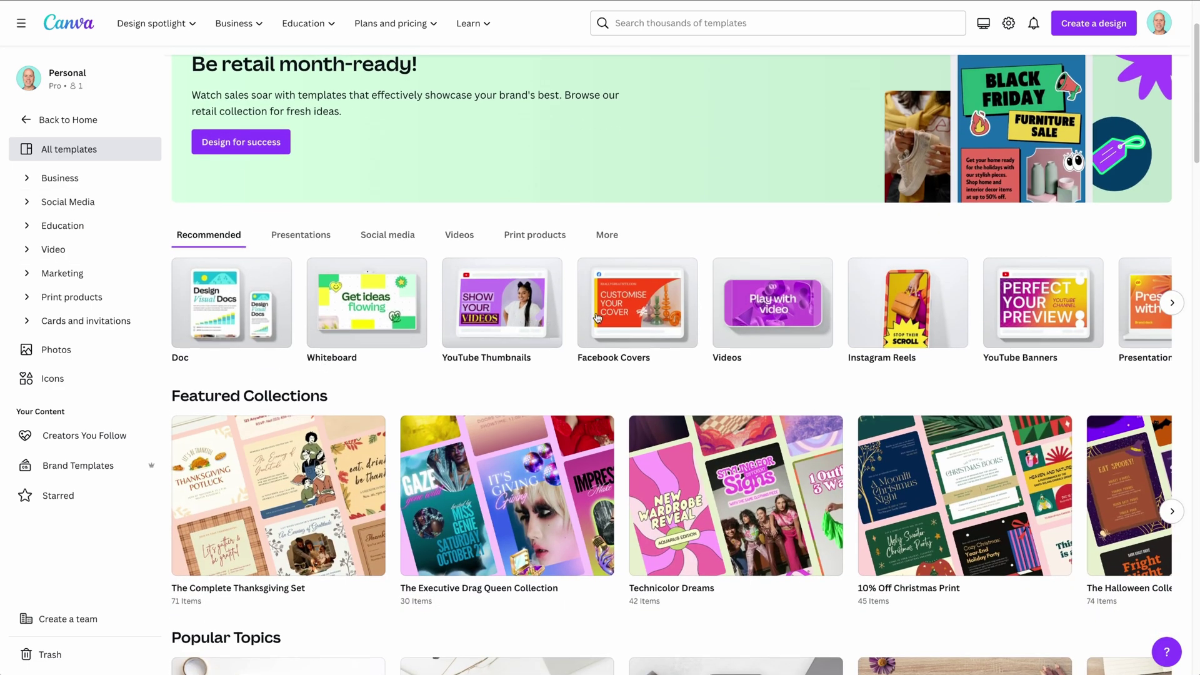
{"action": "left_click", "coordinate": [514, 316]}
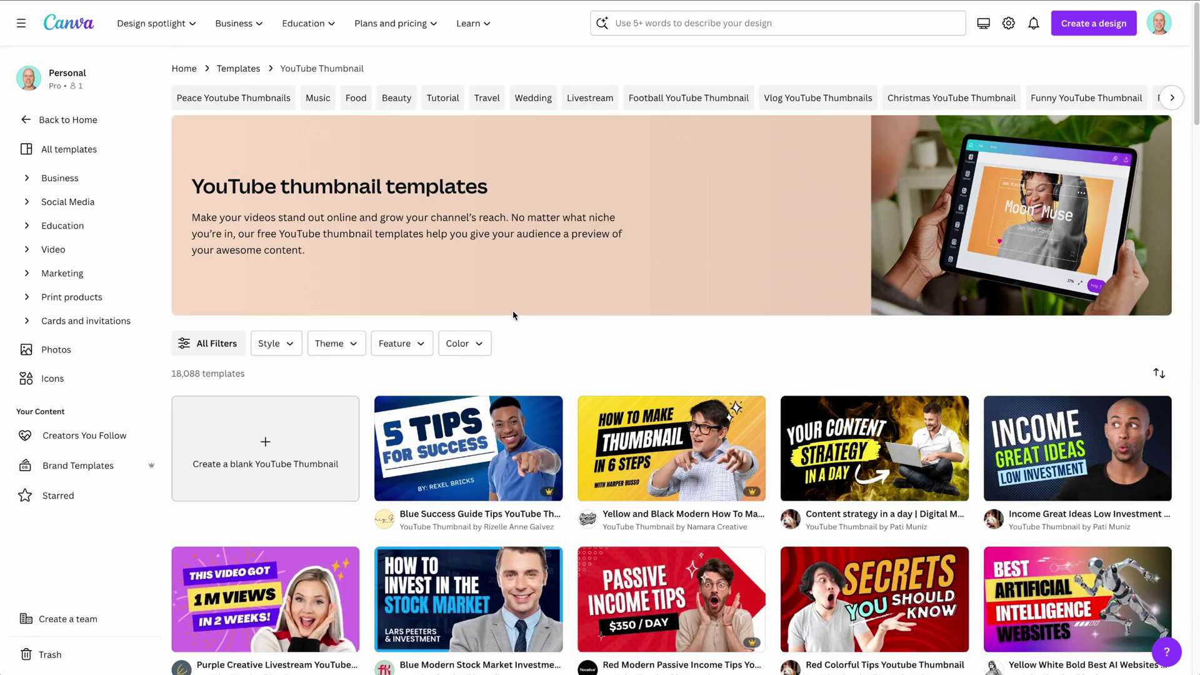
{"action": "left_click", "coordinate": [275, 343]}
{"action": "left_click", "coordinate": [266, 230]}
{"action": "left_click", "coordinate": [291, 120]}
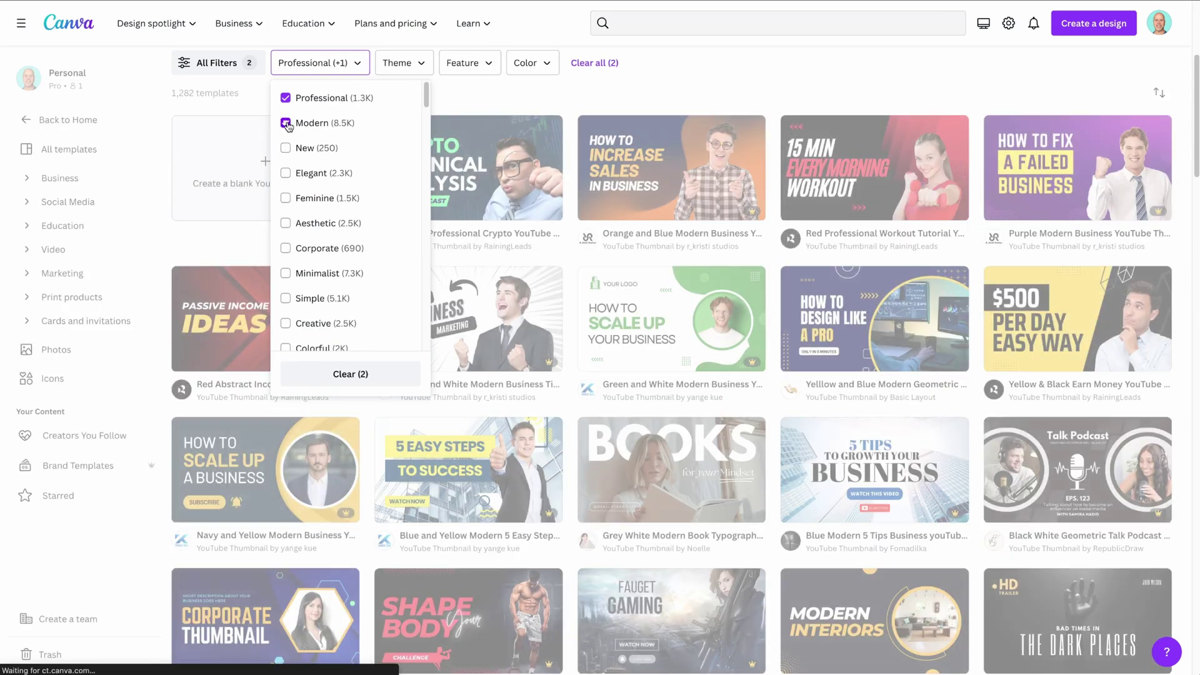
Narrow the templates to the Marketing theme and blue colour.
{"action": "left_click", "coordinate": [440, 67]}
{"action": "left_click", "coordinate": [379, 63]}
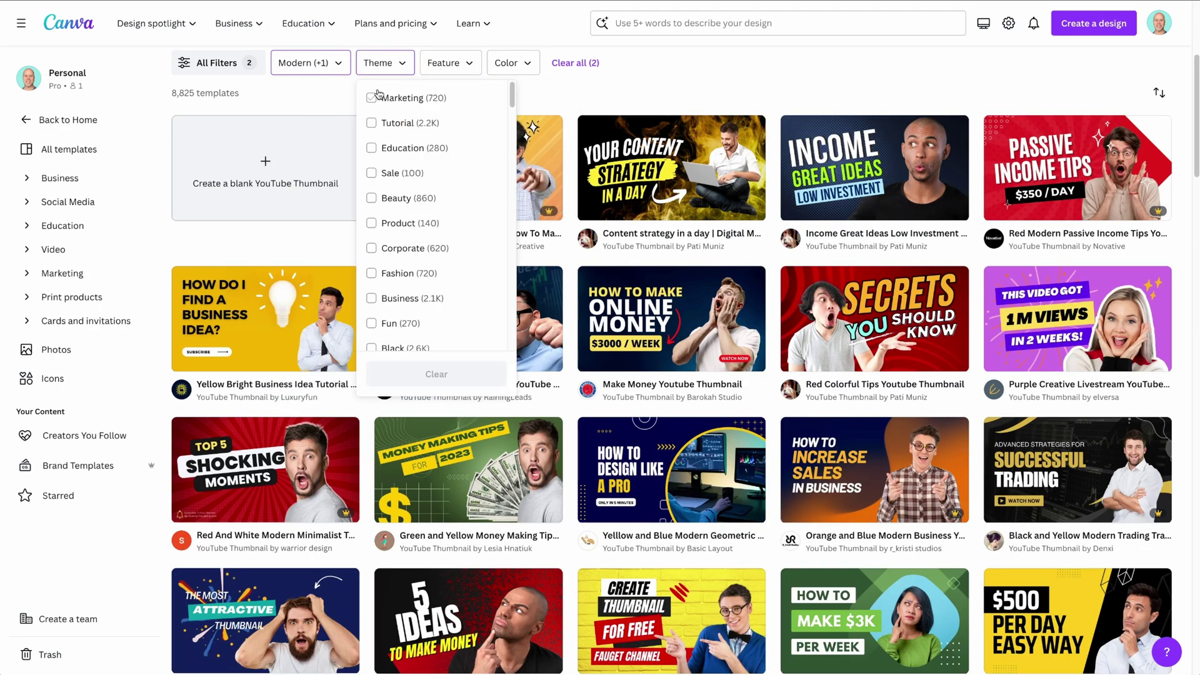
{"action": "left_click", "coordinate": [374, 97]}
{"action": "left_click", "coordinate": [542, 63]}
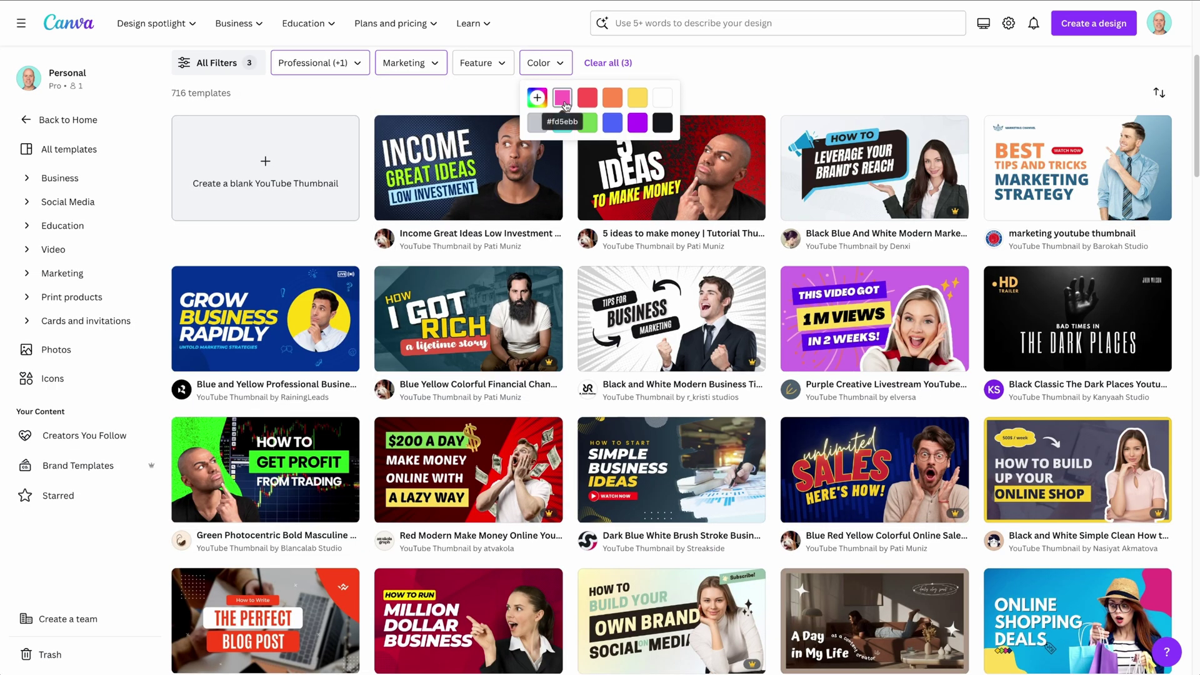
{"action": "left_click", "coordinate": [613, 124]}
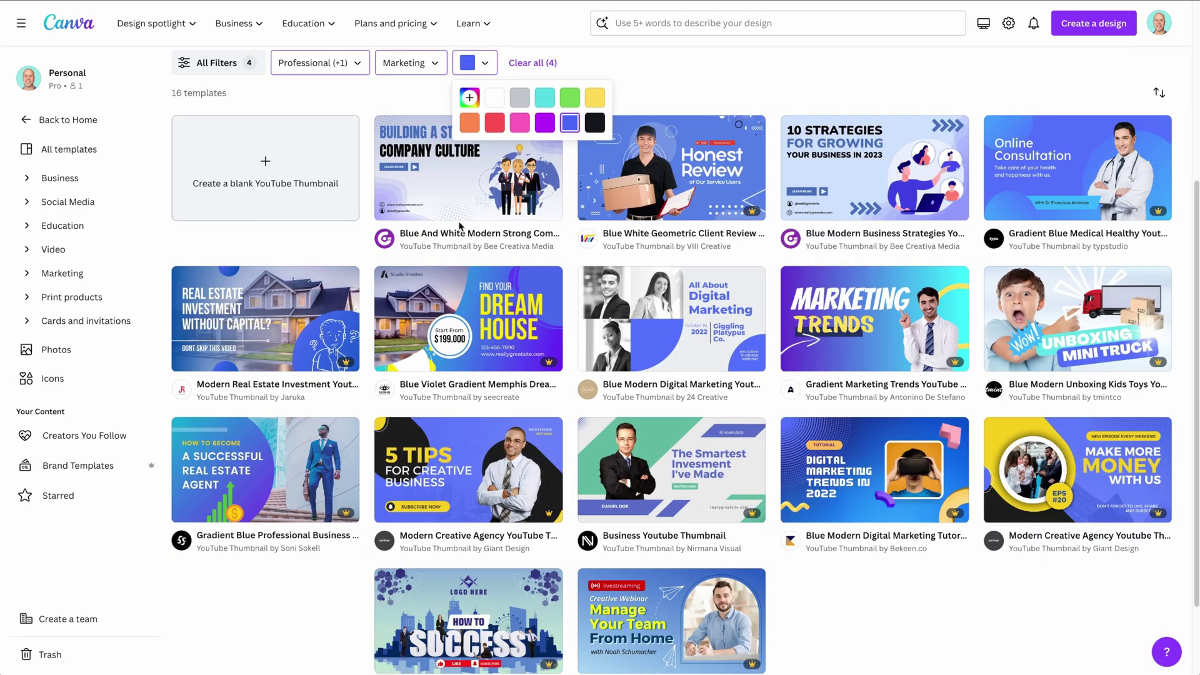
Open the Blue White Geometric Client Review template for customizing, then return home.
{"action": "left_click", "coordinate": [693, 183]}
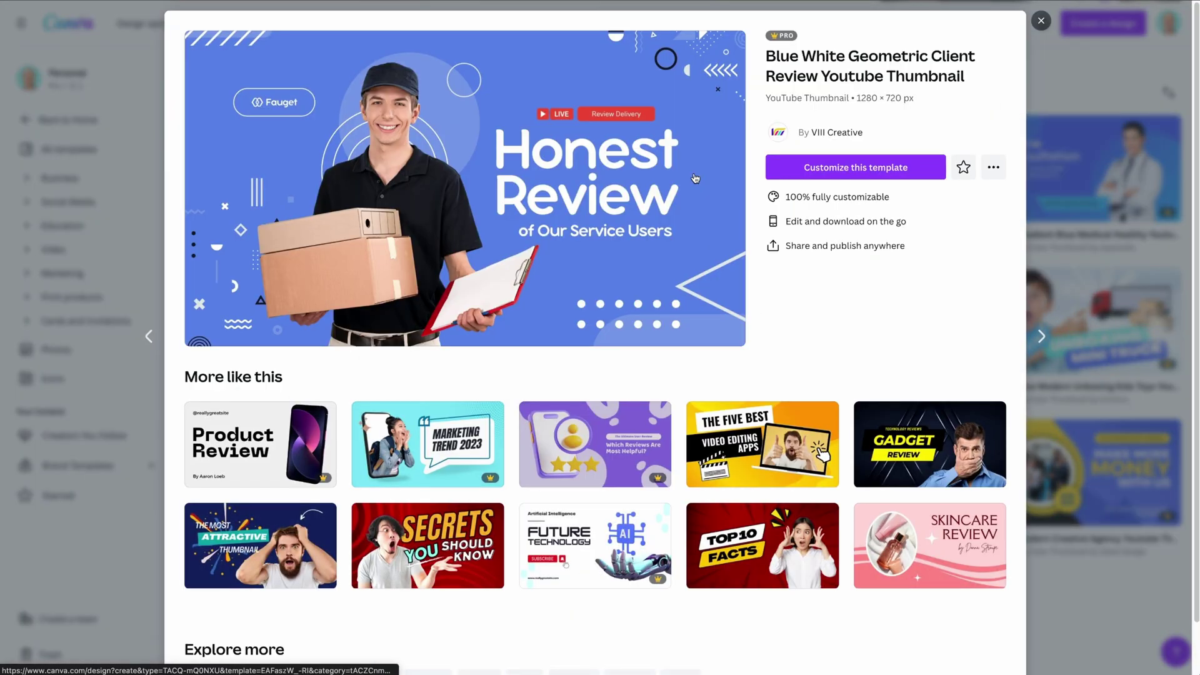
{"action": "left_click", "coordinate": [794, 169]}
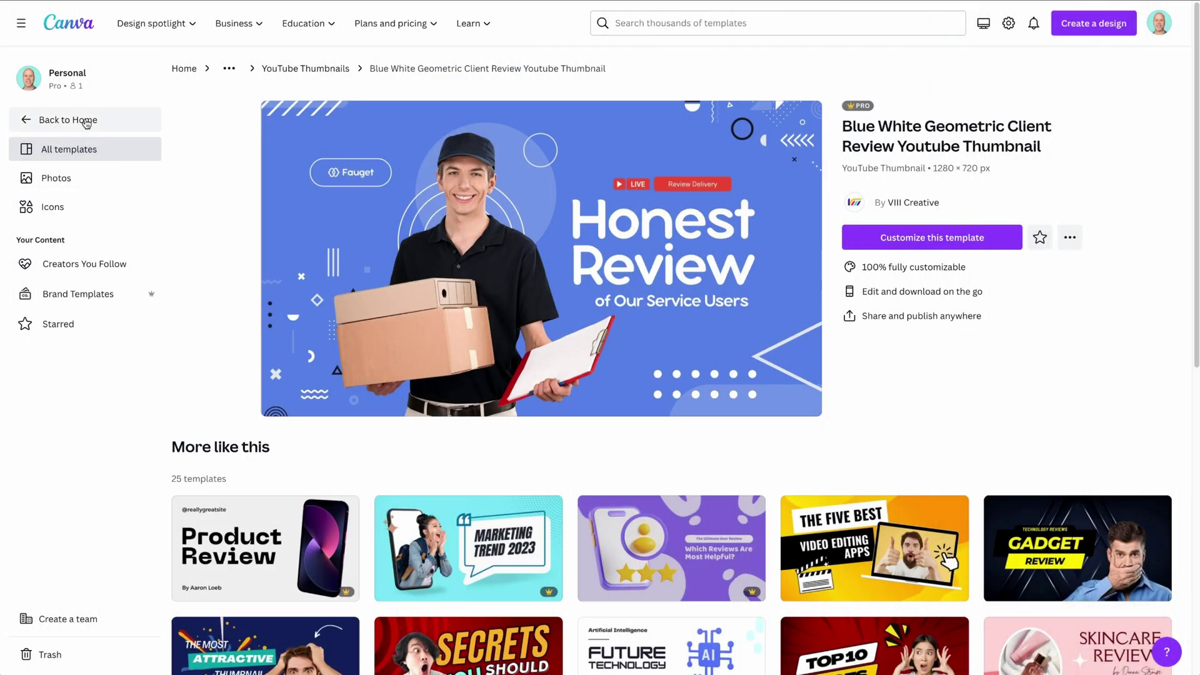
{"action": "left_click", "coordinate": [86, 122]}
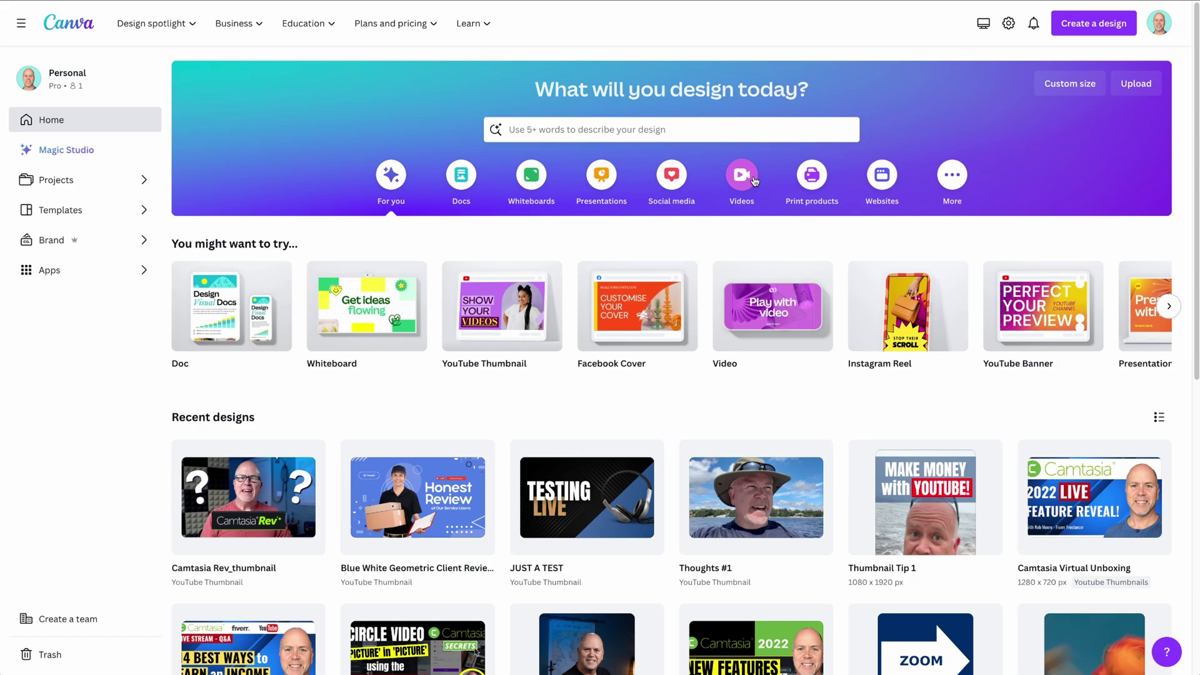
Start a new blank 1280 × 720 YouTube Thumbnail design via Create a design.
{"action": "left_click", "coordinate": [677, 128]}
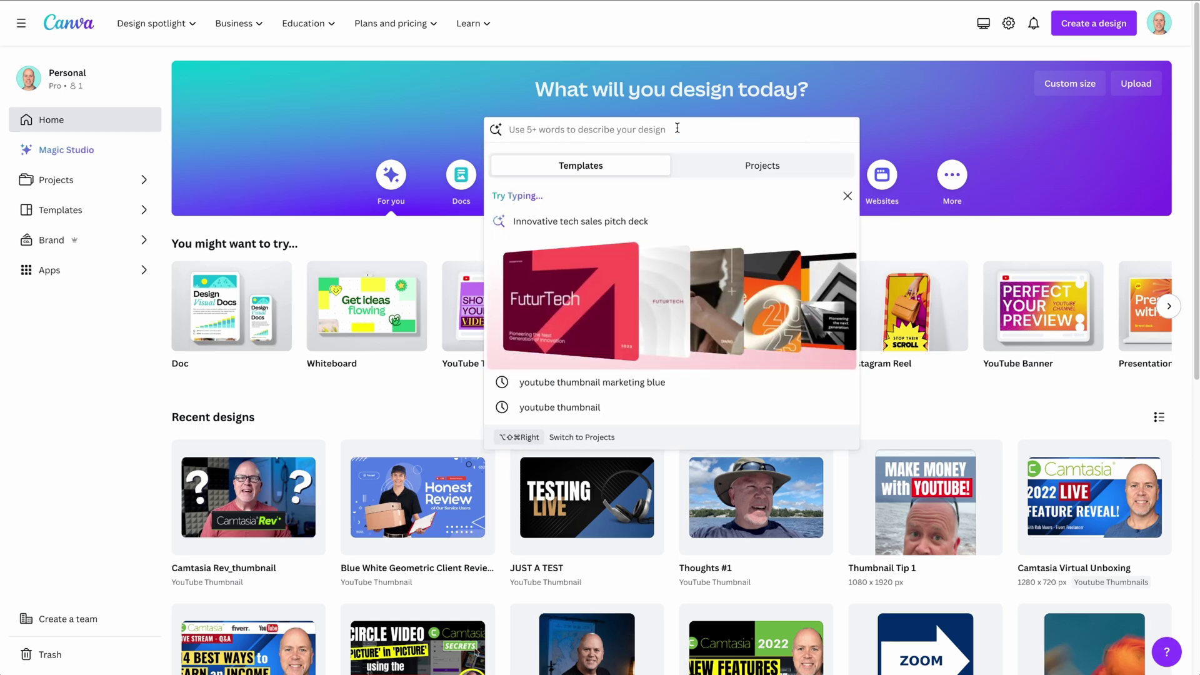
{"action": "left_click", "coordinate": [875, 104]}
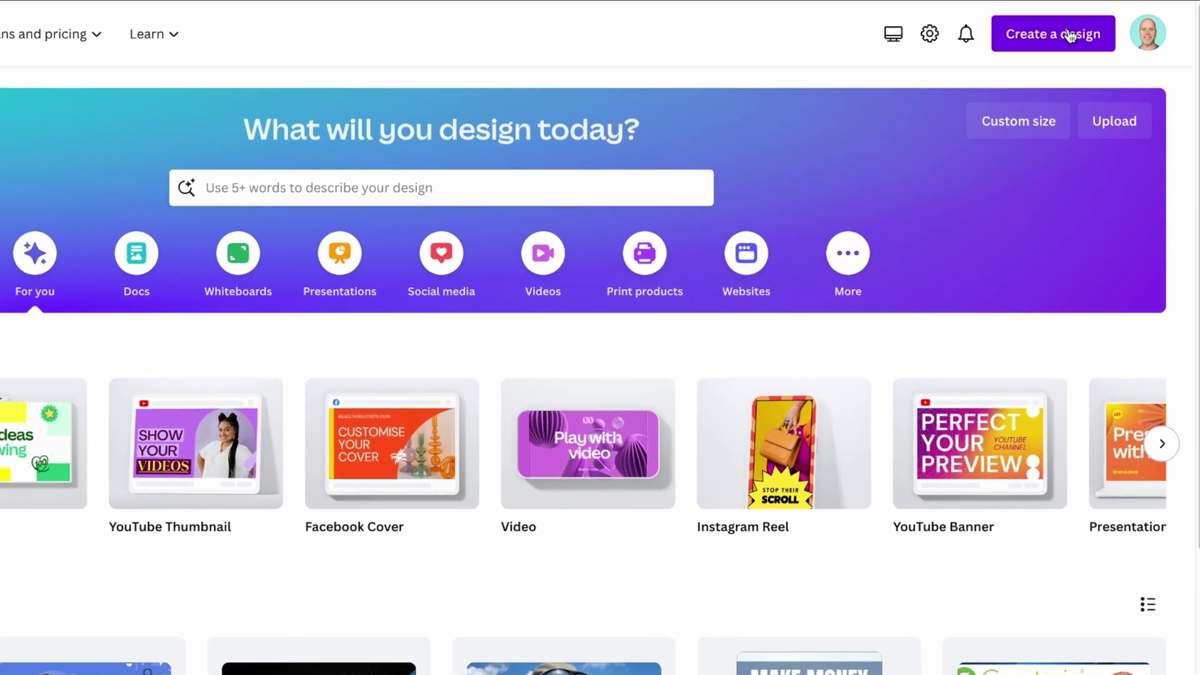
{"action": "left_click", "coordinate": [1107, 25]}
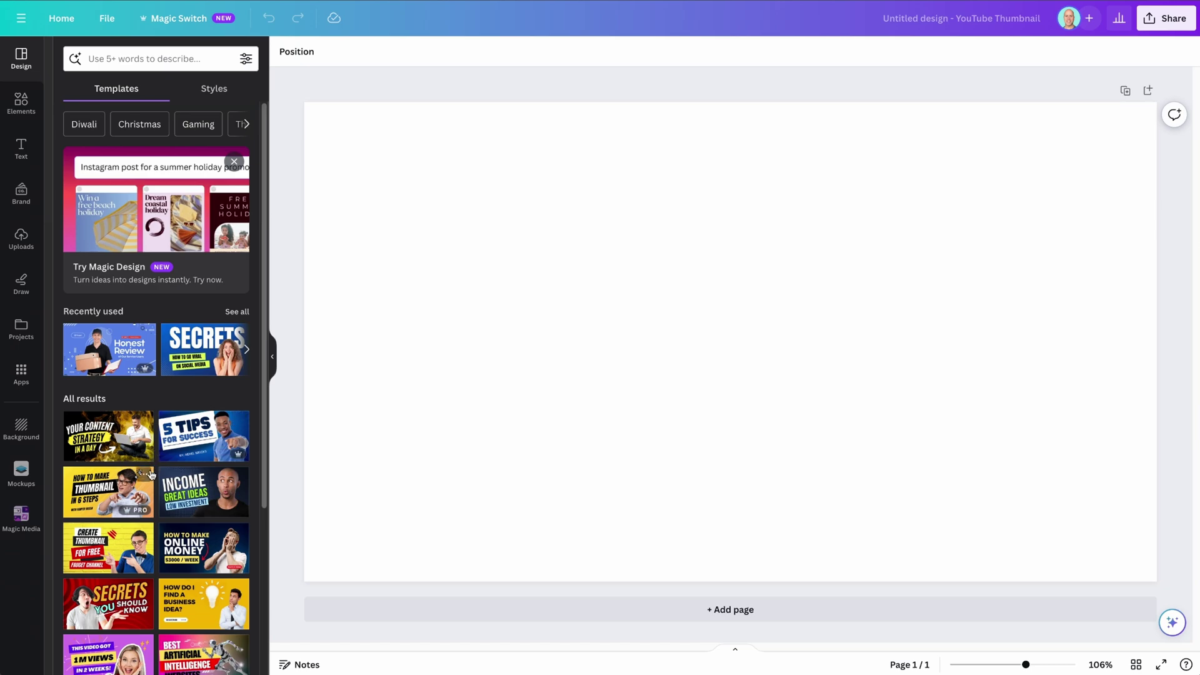
Apply the purple 'This video got 1 M views in 2 weeks!' template to the blank thumbnail.
{"action": "scroll", "coordinate": [150, 475], "scroll_direction": "down", "scroll_amount": 3}
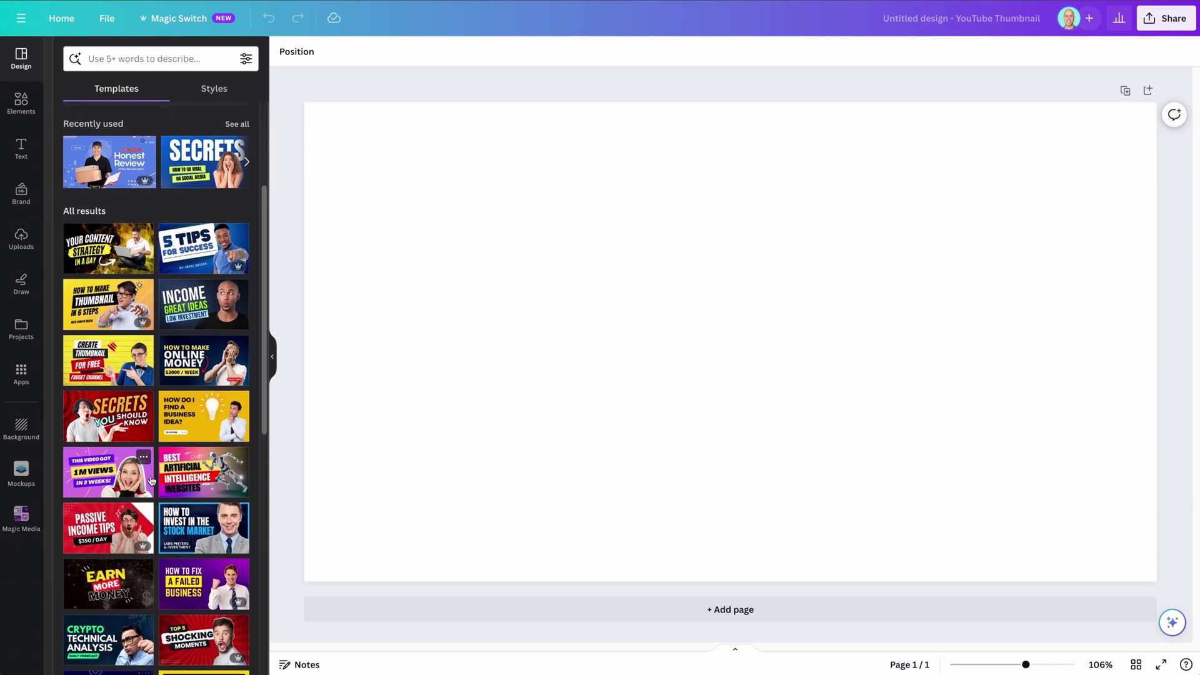
{"action": "scroll", "coordinate": [151, 480], "scroll_direction": "down", "scroll_amount": 2}
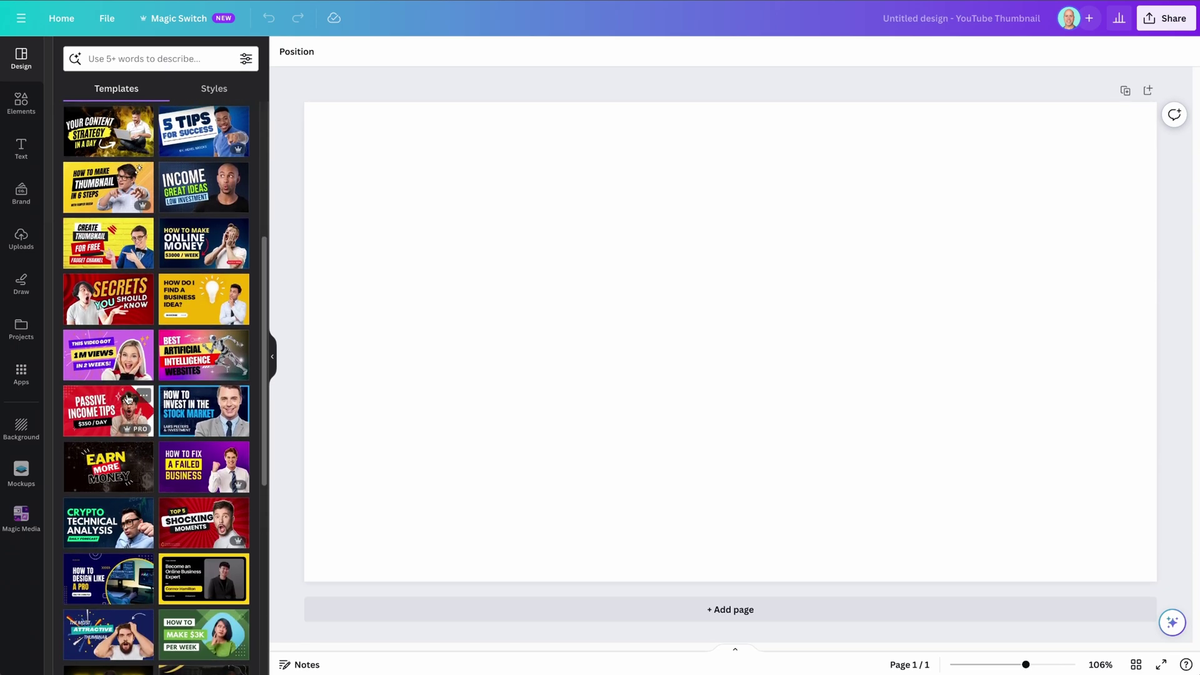
{"action": "left_click", "coordinate": [123, 359]}
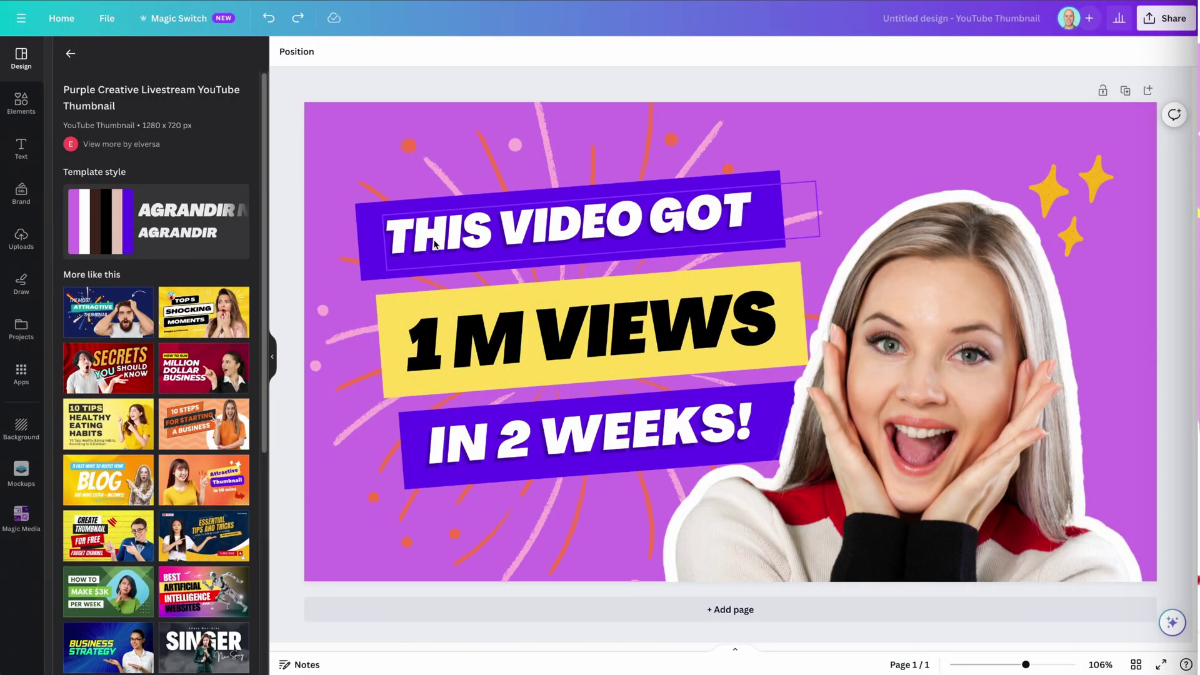
Recolour the purple banner behind the THIS VIDEO headline orange.
{"action": "left_click", "coordinate": [482, 331]}
{"action": "left_click", "coordinate": [657, 219]}
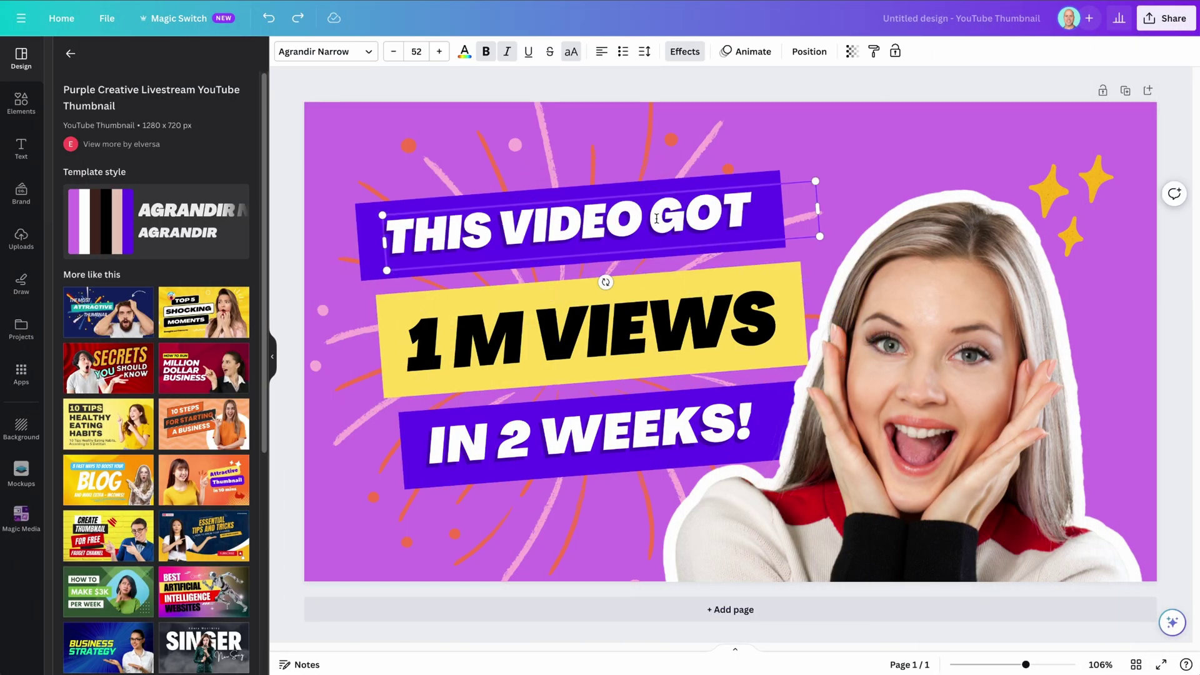
{"action": "left_click", "coordinate": [566, 274]}
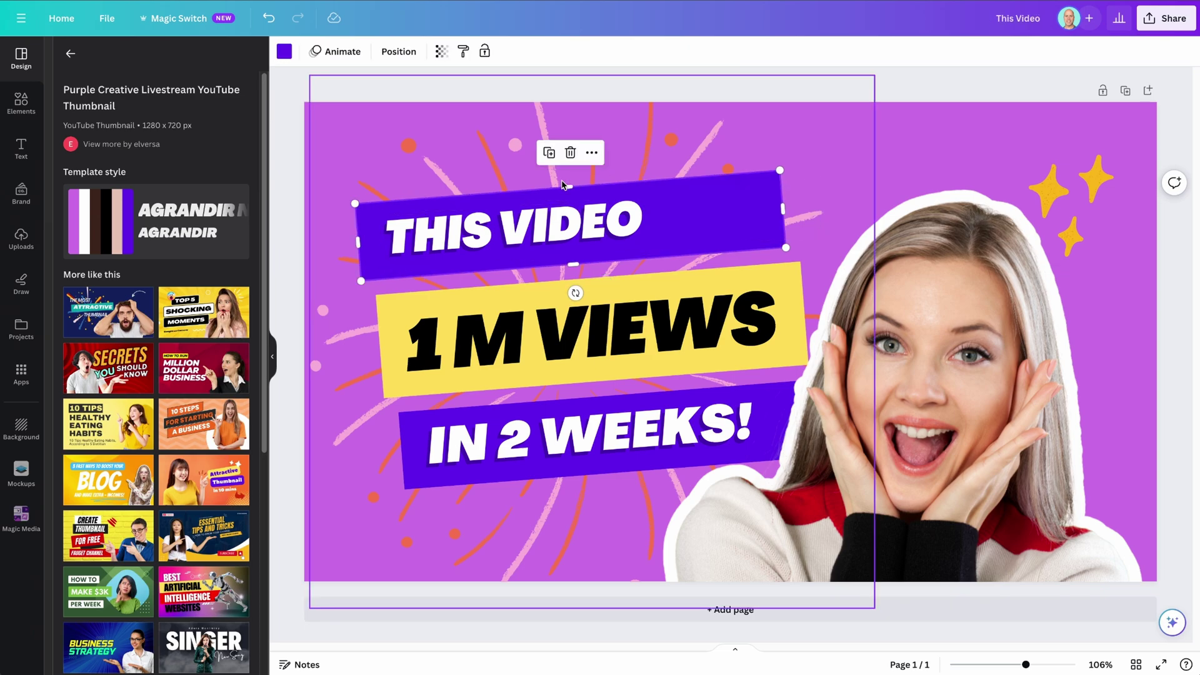
{"action": "left_click", "coordinate": [285, 52]}
{"action": "left_click", "coordinate": [201, 127]}
Set the headline font to DejaVu Sans.
{"action": "left_click", "coordinate": [513, 232]}
{"action": "left_click", "coordinate": [325, 52]}
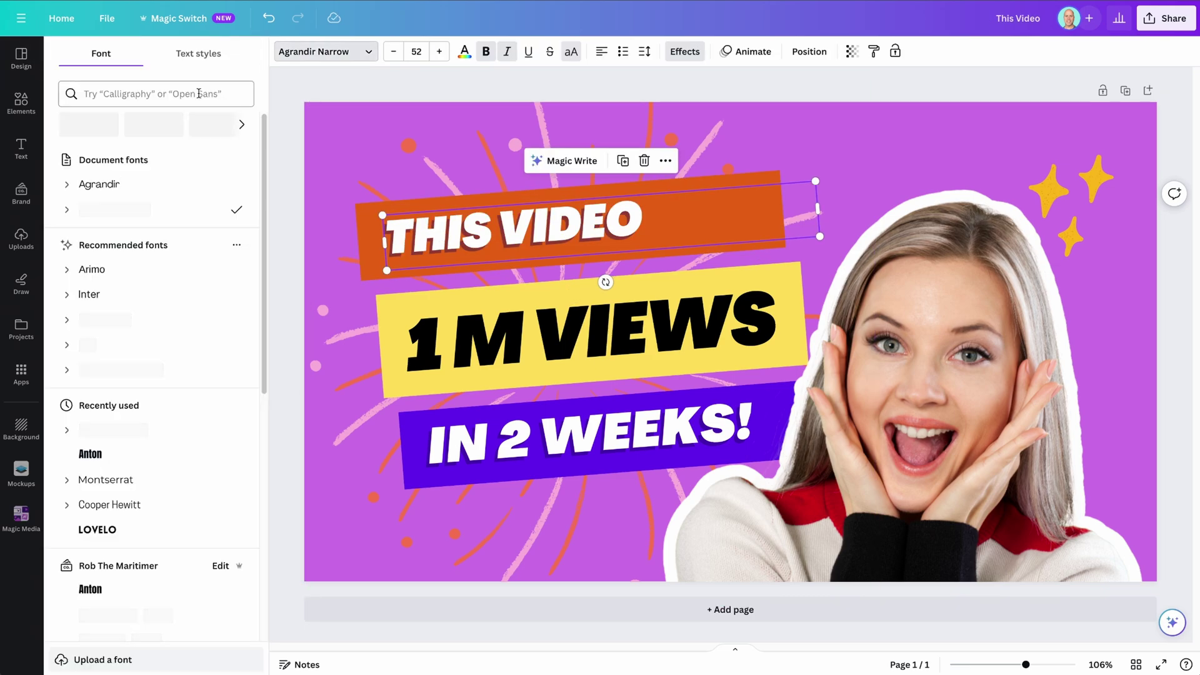
{"action": "left_click", "coordinate": [98, 184]}
{"action": "left_click", "coordinate": [90, 294]}
{"action": "left_click", "coordinate": [118, 429]}
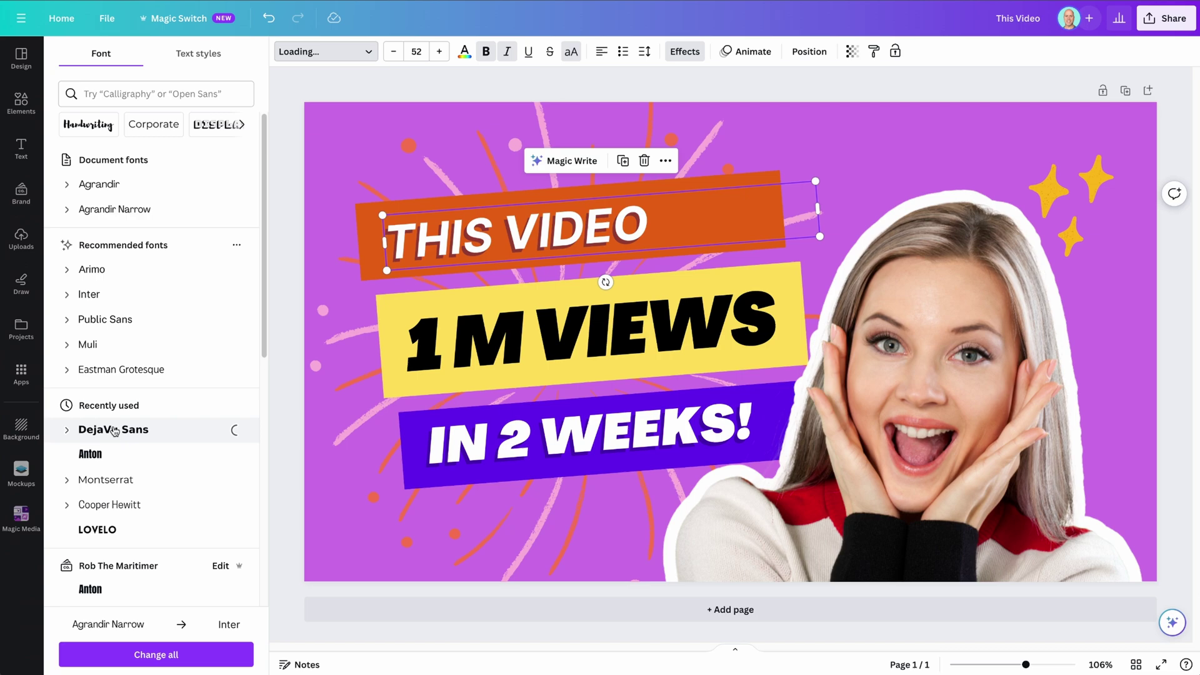
Shrink the 1 M VIEWS text box and centre it in the yellow banner.
{"action": "left_click", "coordinate": [769, 372]}
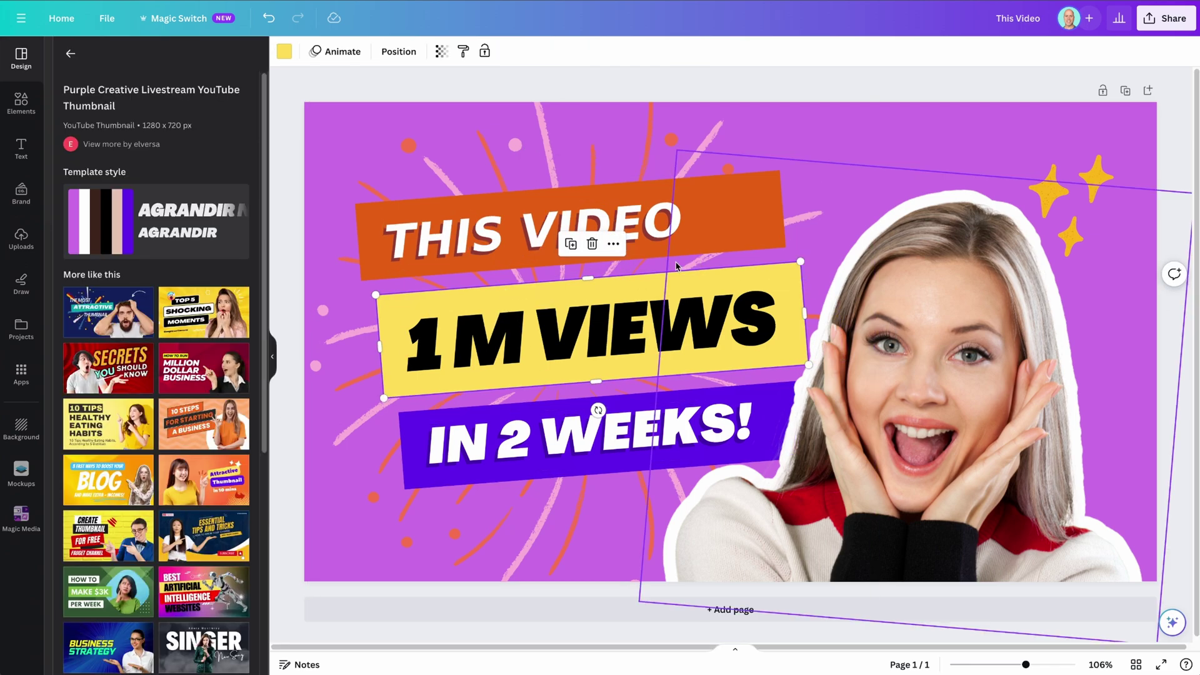
{"action": "left_click", "coordinate": [563, 337]}
{"action": "left_click_drag", "start_coordinate": [778, 375], "coordinate": [716, 366]}
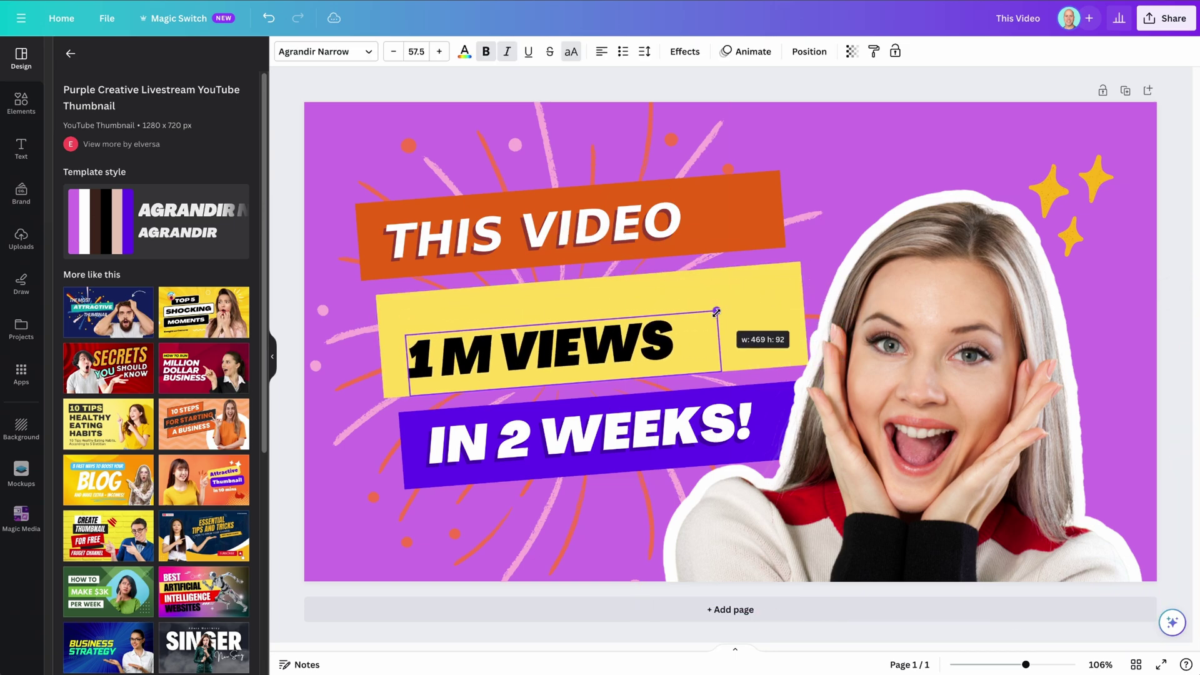
{"action": "left_click_drag", "start_coordinate": [563, 334], "coordinate": [575, 338]}
Enlarge the woman's photo and rotate it upright to 0°.
{"action": "left_click", "coordinate": [705, 158]}
{"action": "left_click_drag", "start_coordinate": [677, 150], "coordinate": [630, 125]}
{"action": "left_click_drag", "start_coordinate": [884, 625], "coordinate": [600, 372]}
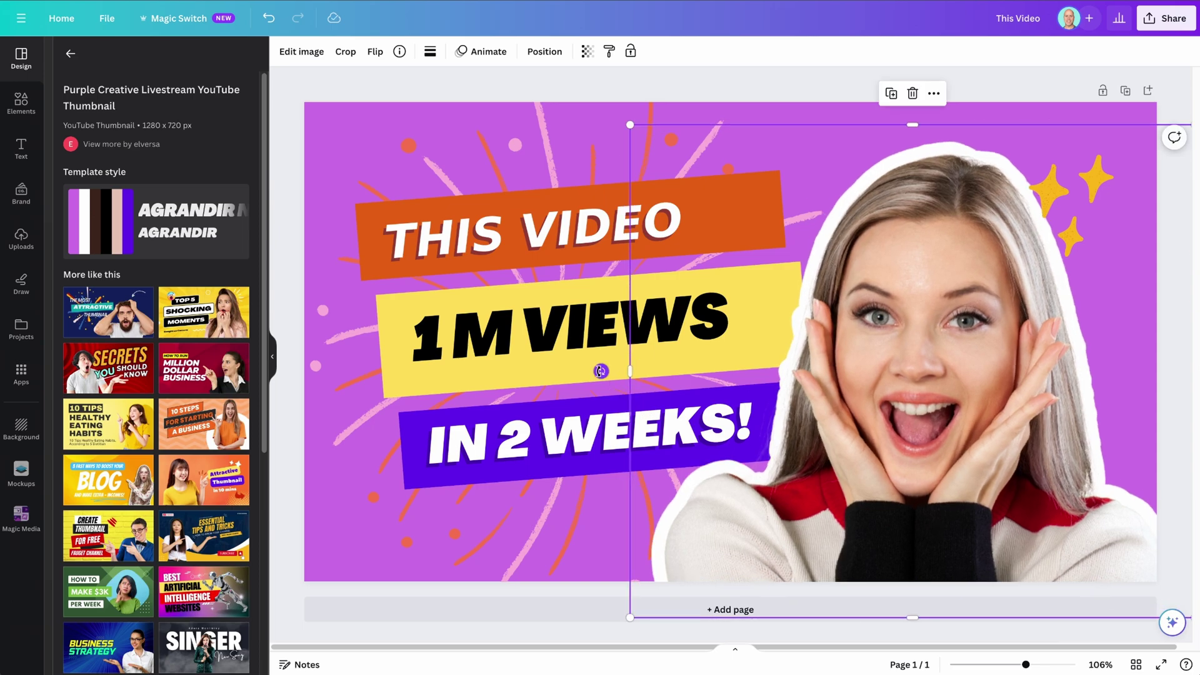
Delete the IN 2 WEEKS! text and the purple banner at the bottom.
{"action": "left_click", "coordinate": [531, 423]}
{"action": "key", "text": "Delete"}
{"action": "left_click", "coordinate": [496, 436]}
{"action": "key", "text": "Delete"}
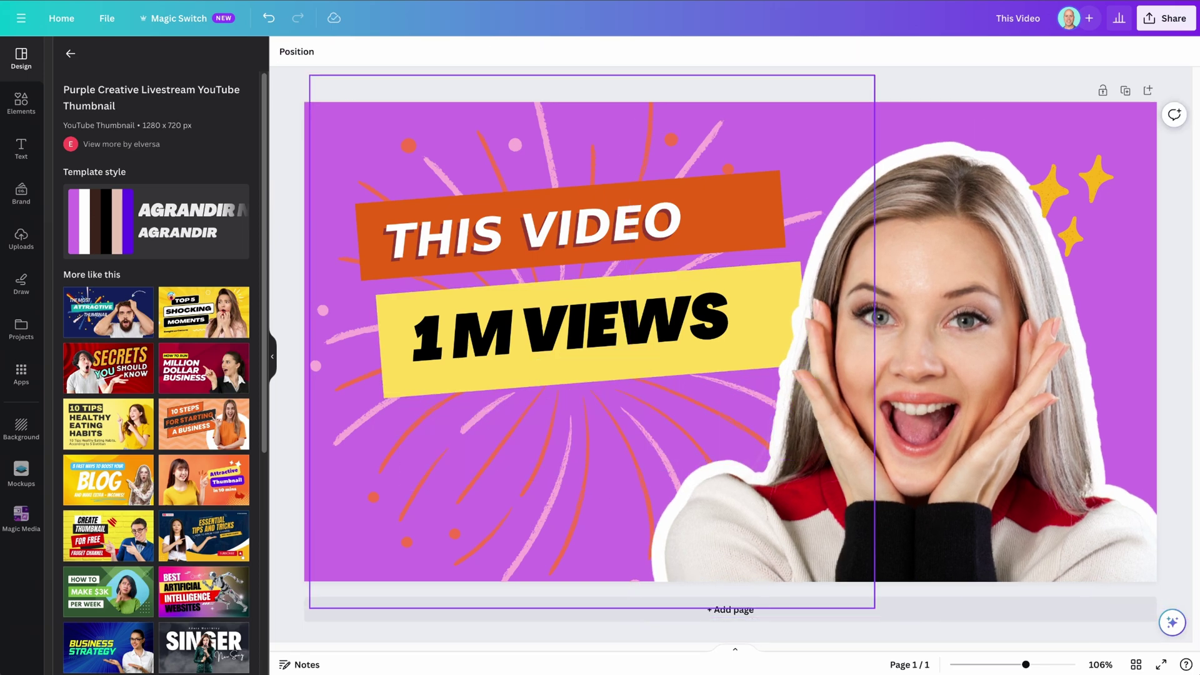
Change the views text from 1 M to 1 000.
{"action": "double_click", "coordinate": [481, 337]}
{"action": "type", "text": "000"}
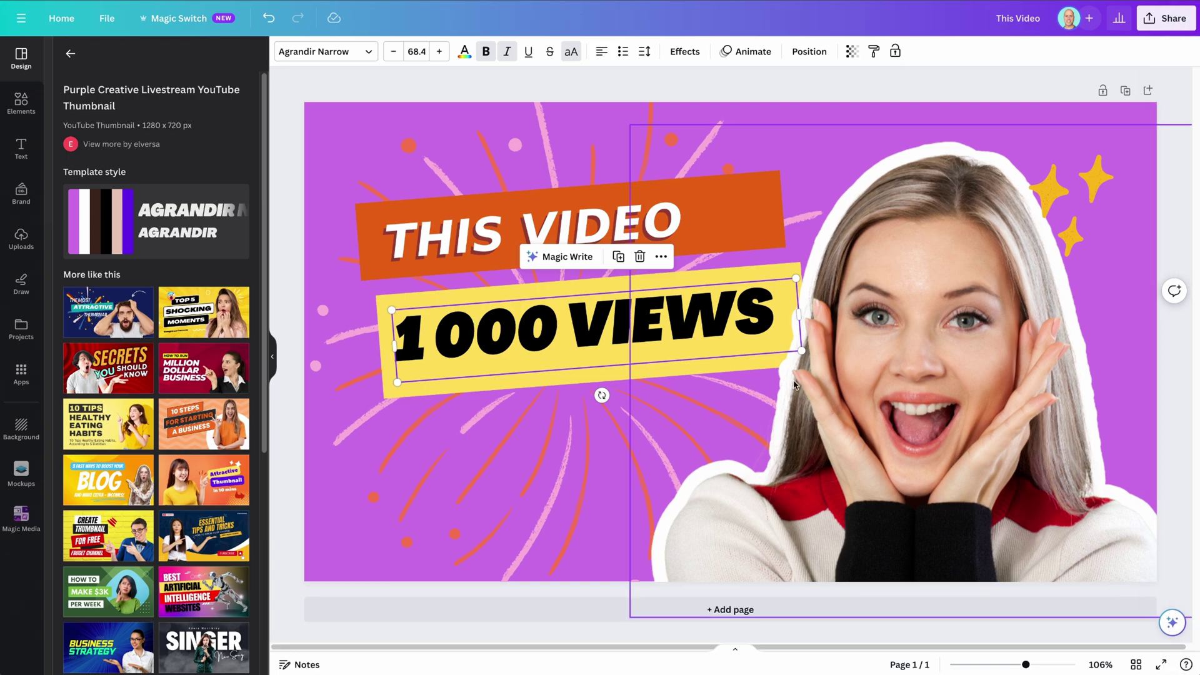
{"action": "left_click", "coordinate": [922, 383]}
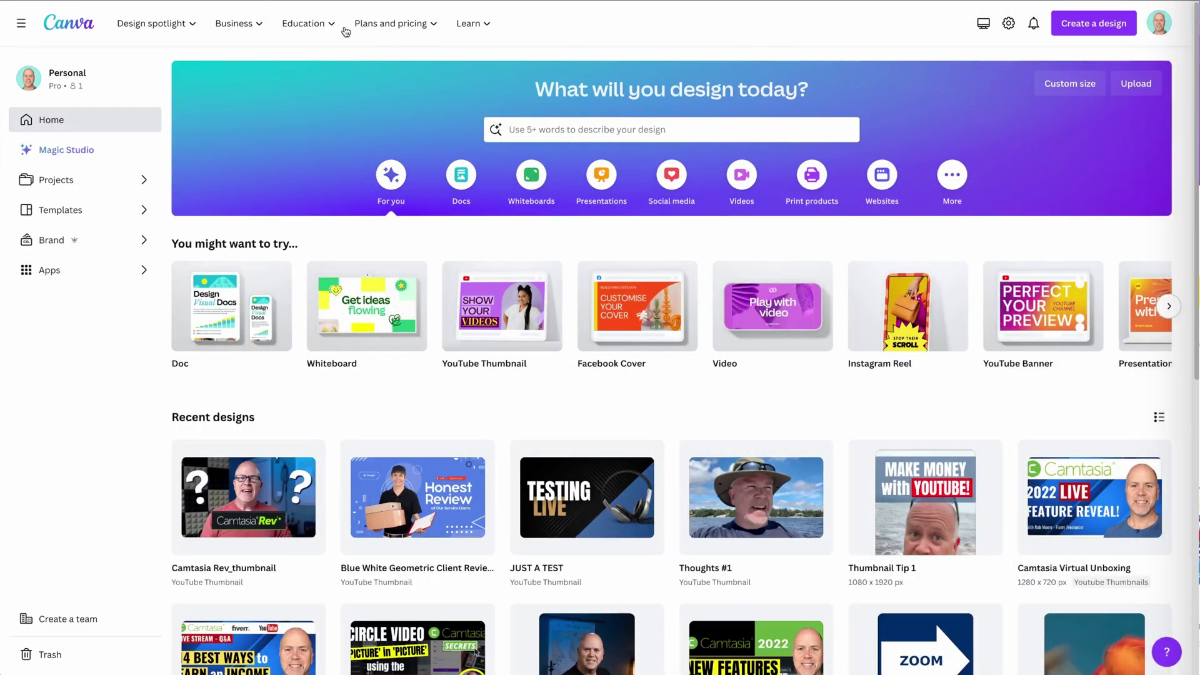
Start a new YouTube Thumbnail and upload IMG_7096.jpg from the PHOTOS OF ME folder.
{"action": "left_click", "coordinate": [1094, 23]}
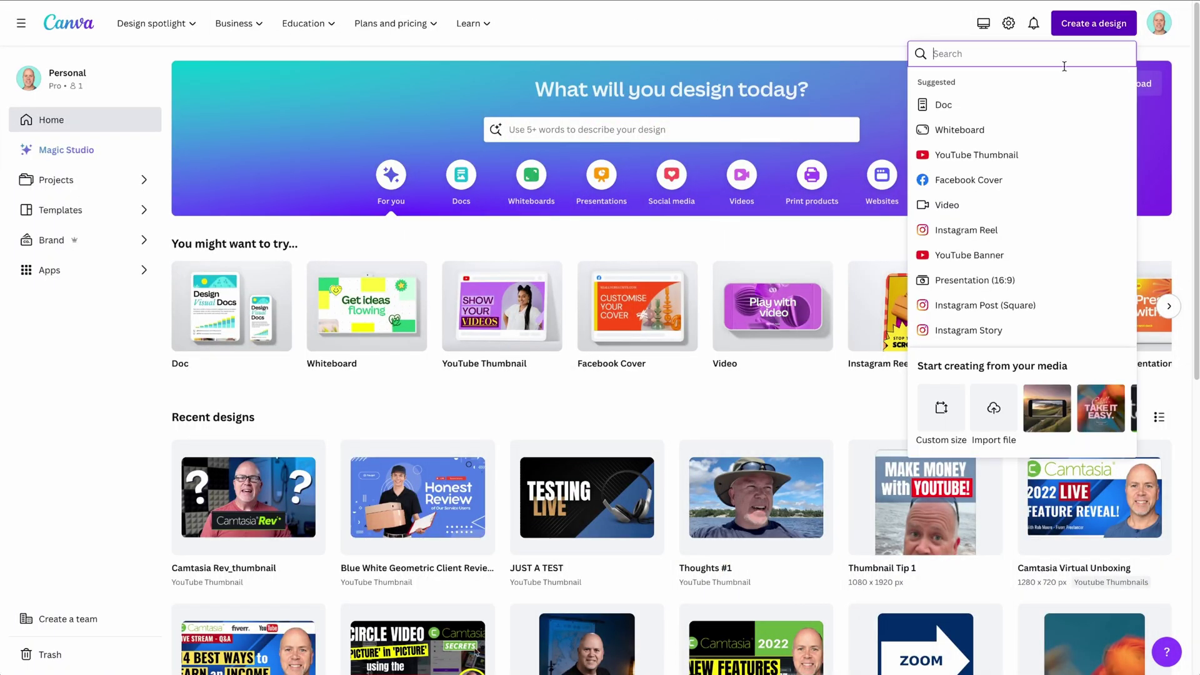
{"action": "left_click", "coordinate": [1011, 154]}
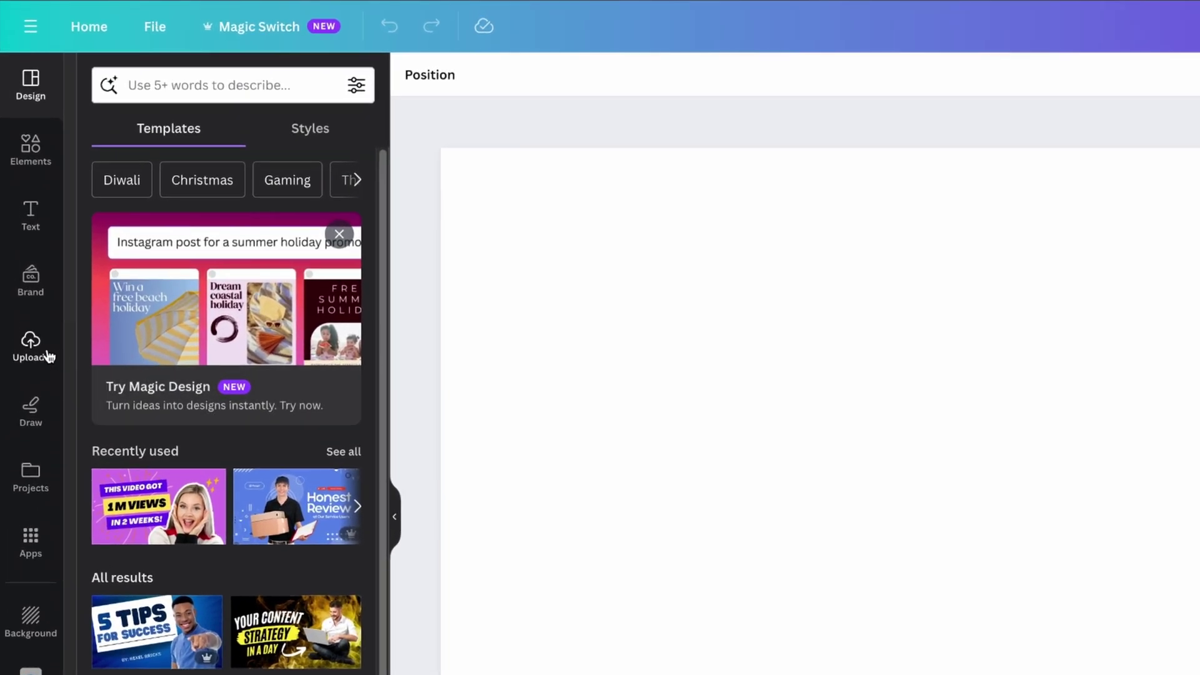
{"action": "left_click", "coordinate": [23, 241]}
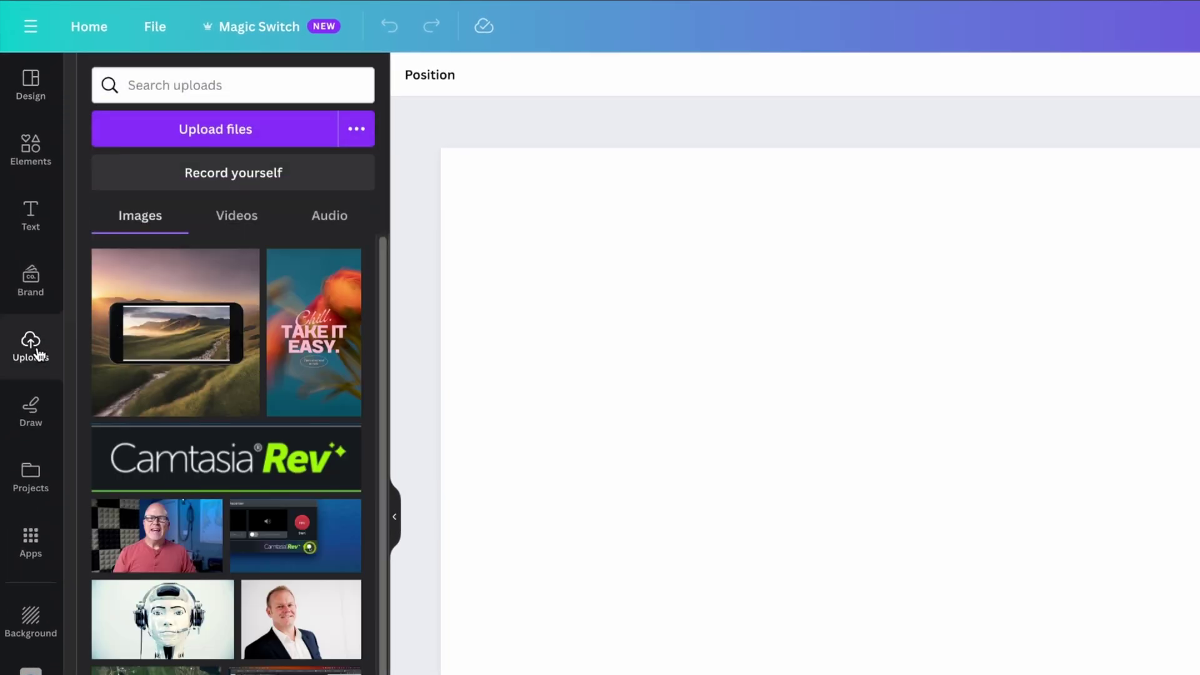
{"action": "left_click", "coordinate": [231, 129]}
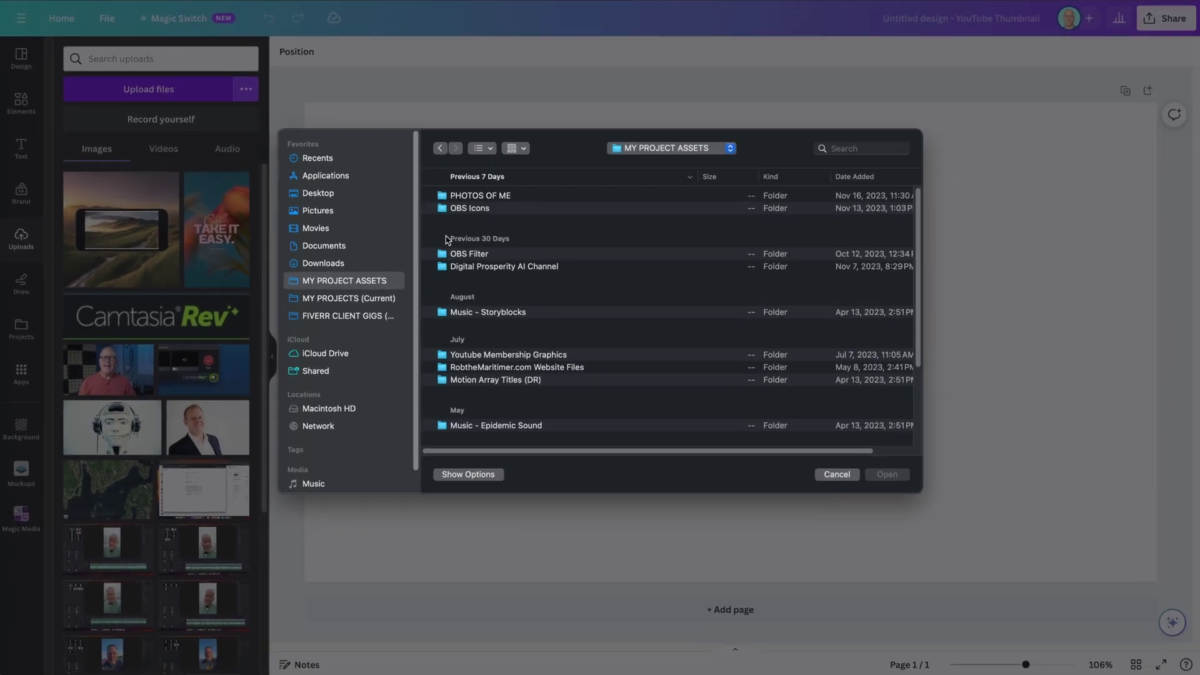
{"action": "double_click", "coordinate": [476, 195]}
{"action": "left_click", "coordinate": [483, 199]}
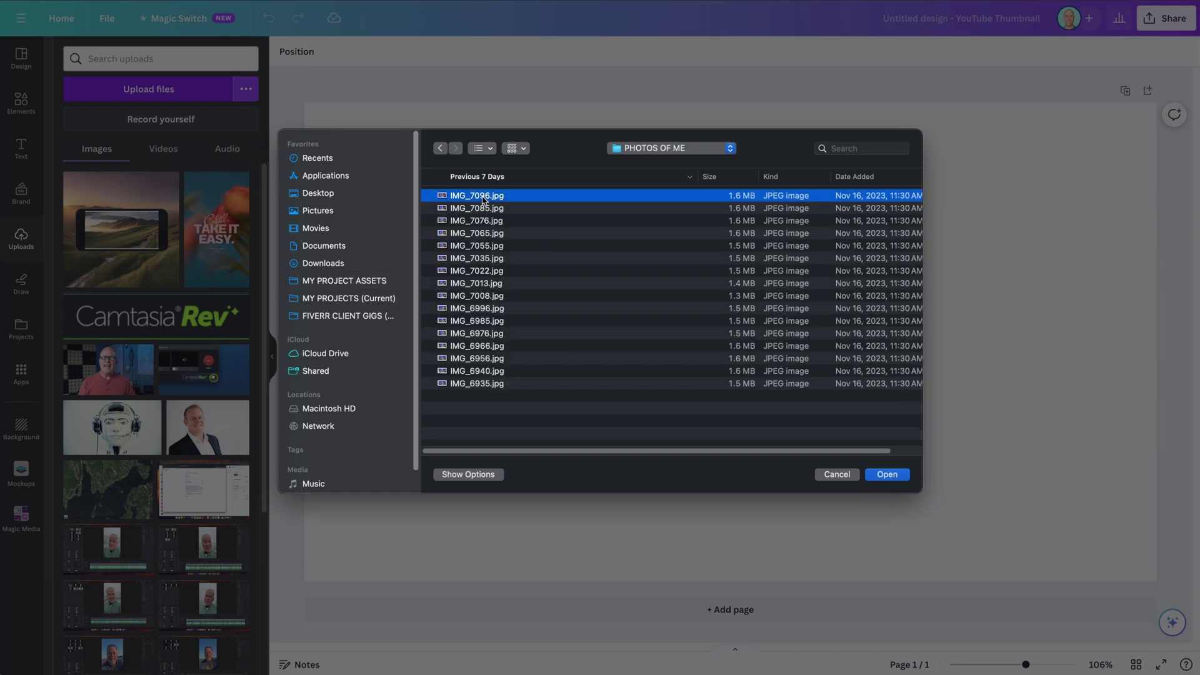
{"action": "left_click", "coordinate": [880, 476]}
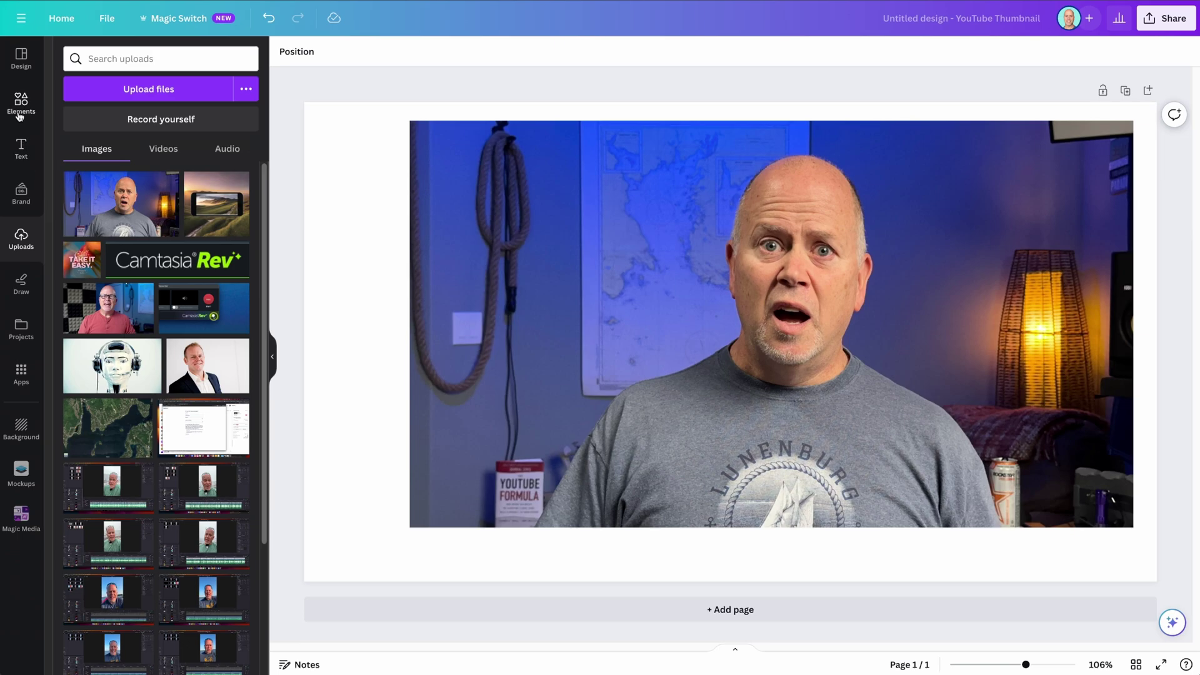
Select the uploaded photo and nudge it slightly down and right.
{"action": "left_click", "coordinate": [20, 117]}
{"action": "left_click", "coordinate": [22, 149]}
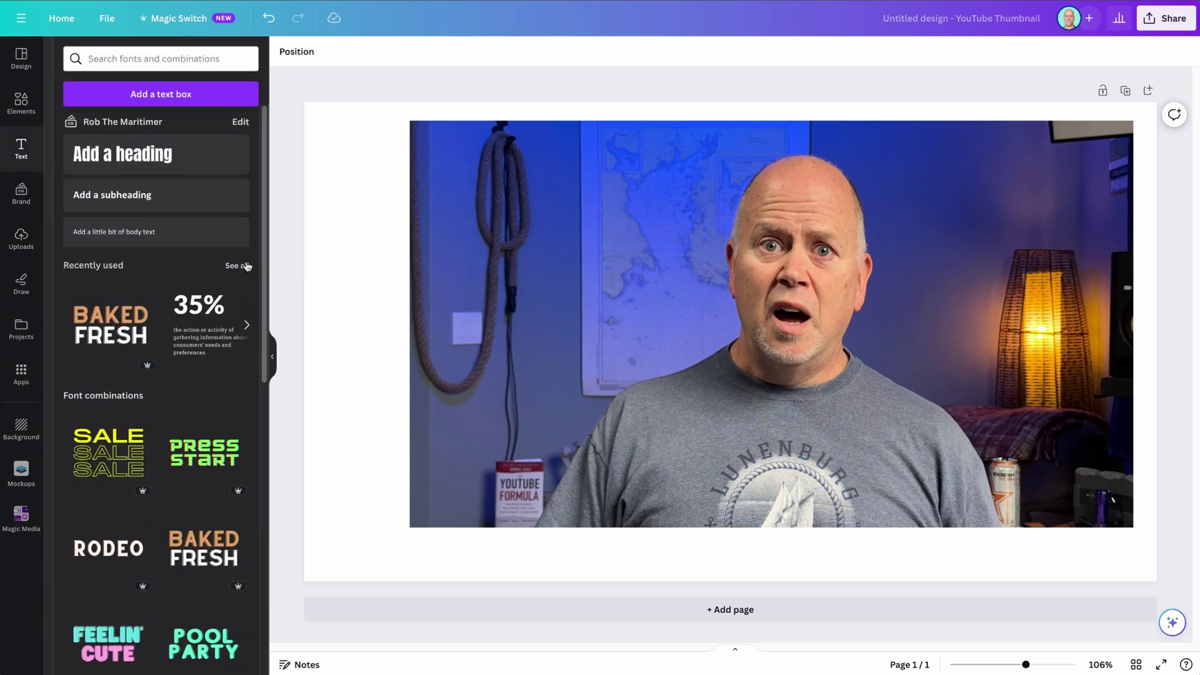
{"action": "left_click", "coordinate": [473, 268]}
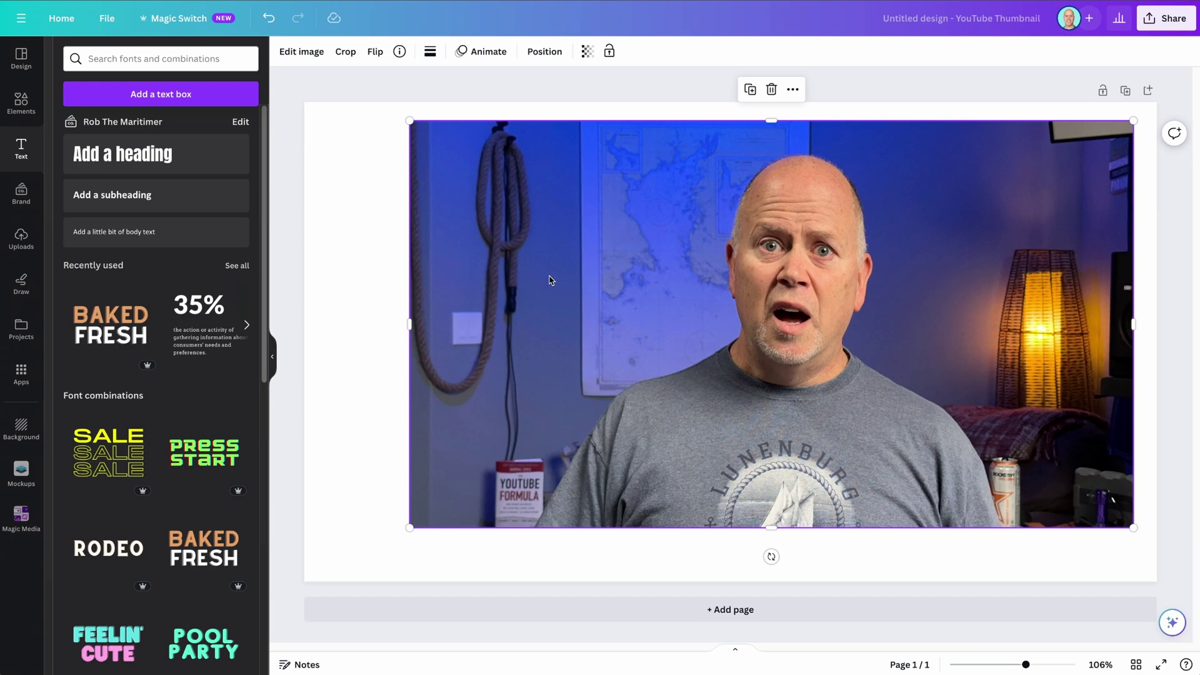
{"action": "left_click_drag", "start_coordinate": [550, 280], "coordinate": [553, 297]}
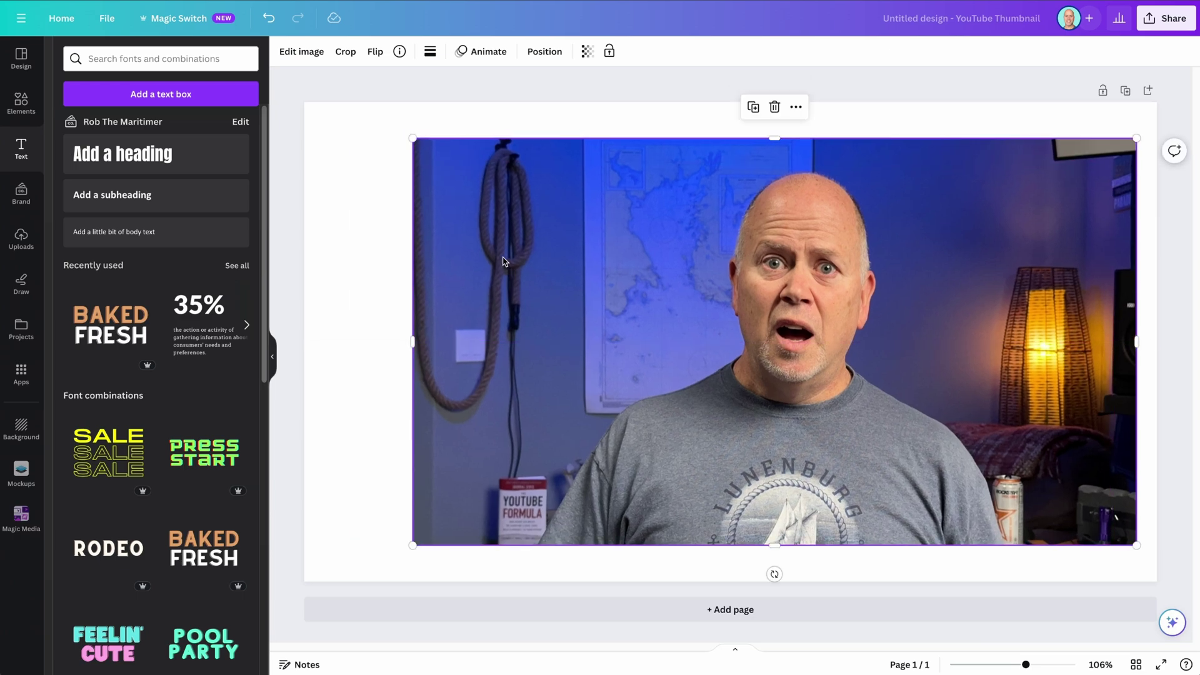
Remove the photo's background with BG Remover and enlarge the cutout from its corner.
{"action": "left_click", "coordinate": [302, 52]}
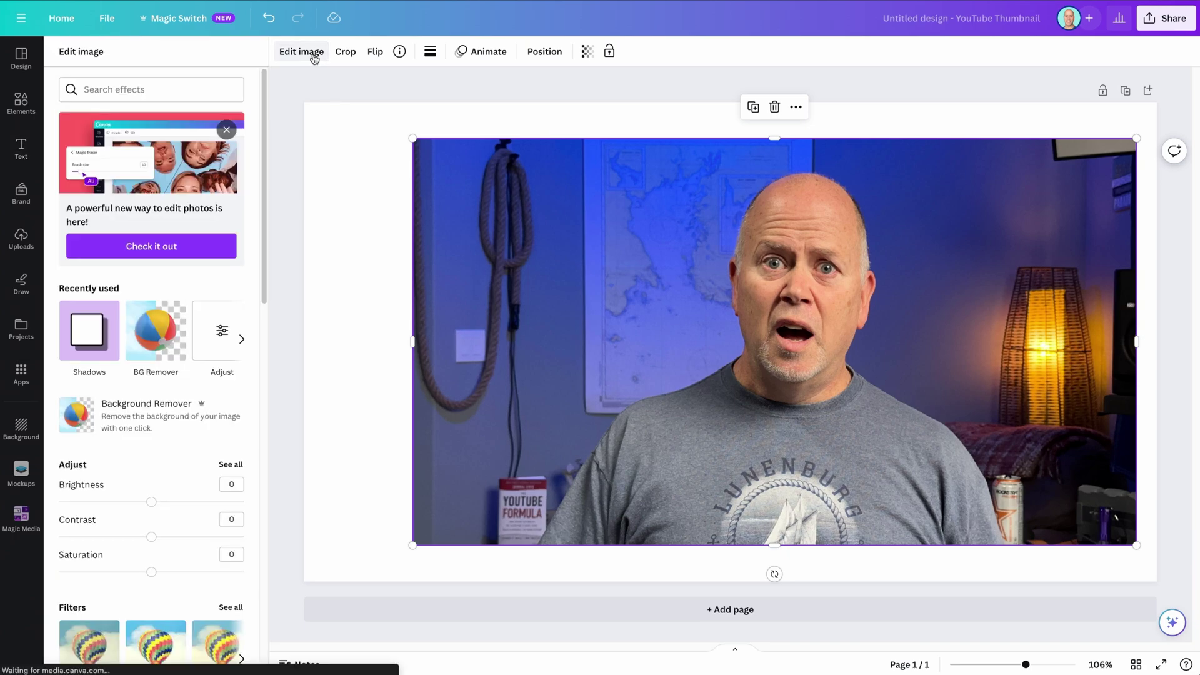
{"action": "scroll", "coordinate": [233, 178], "scroll_direction": "down", "scroll_amount": 1}
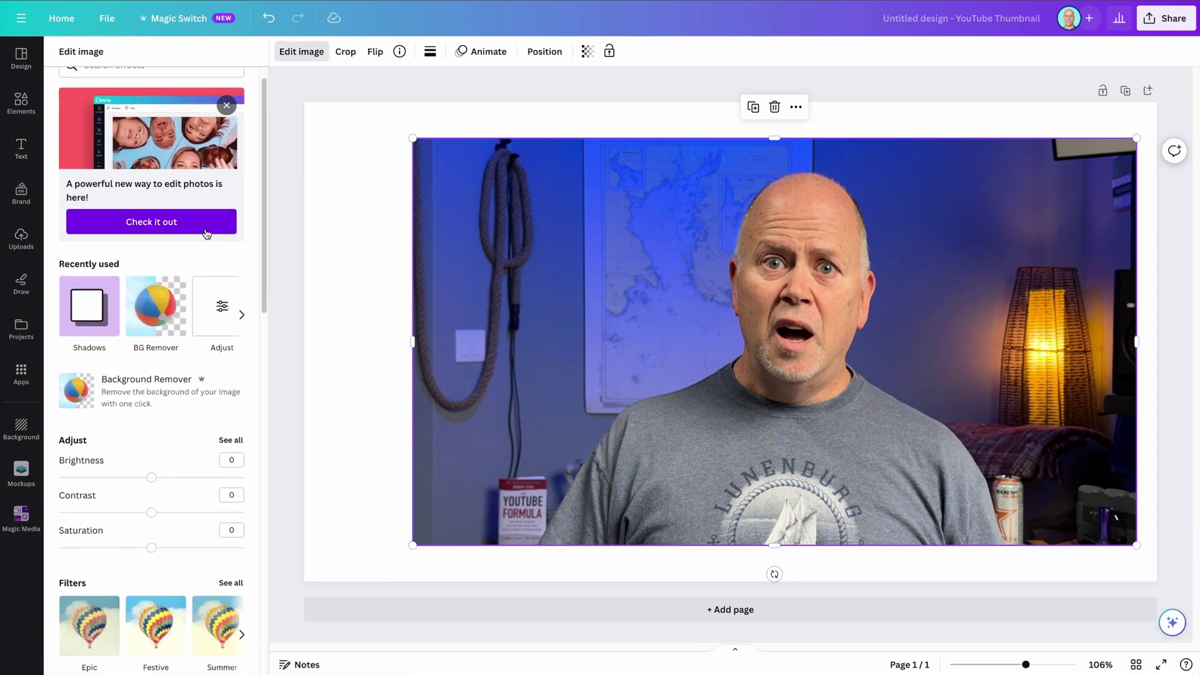
{"action": "left_click", "coordinate": [160, 313]}
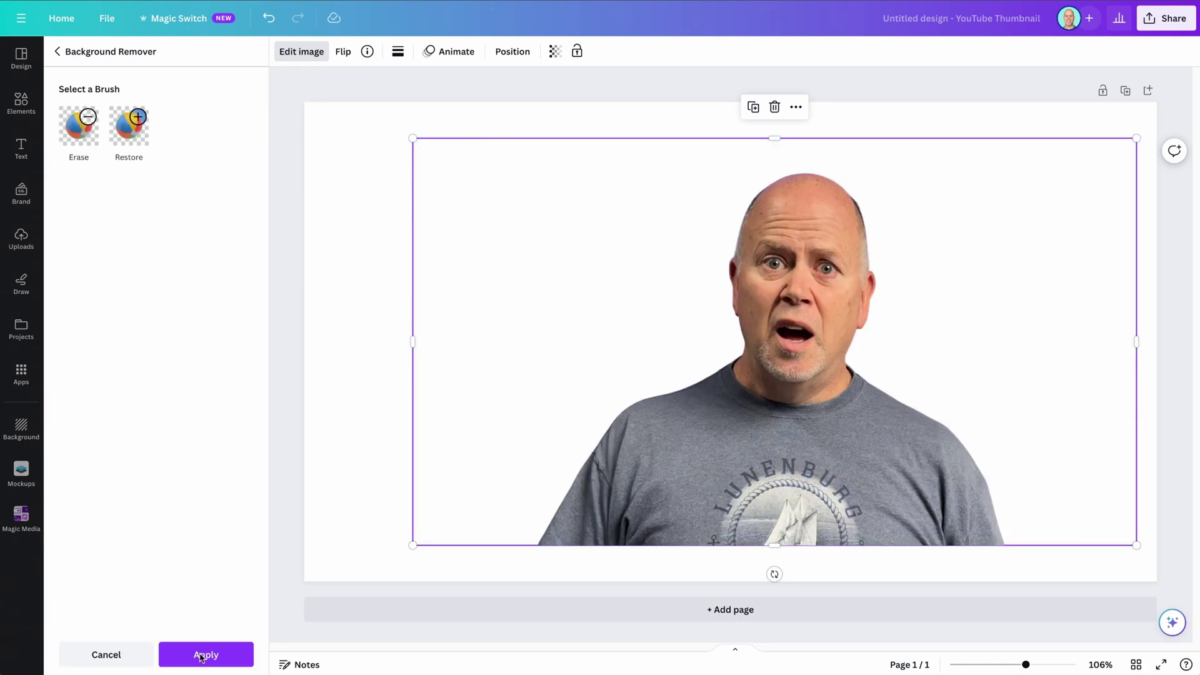
{"action": "left_click", "coordinate": [201, 656]}
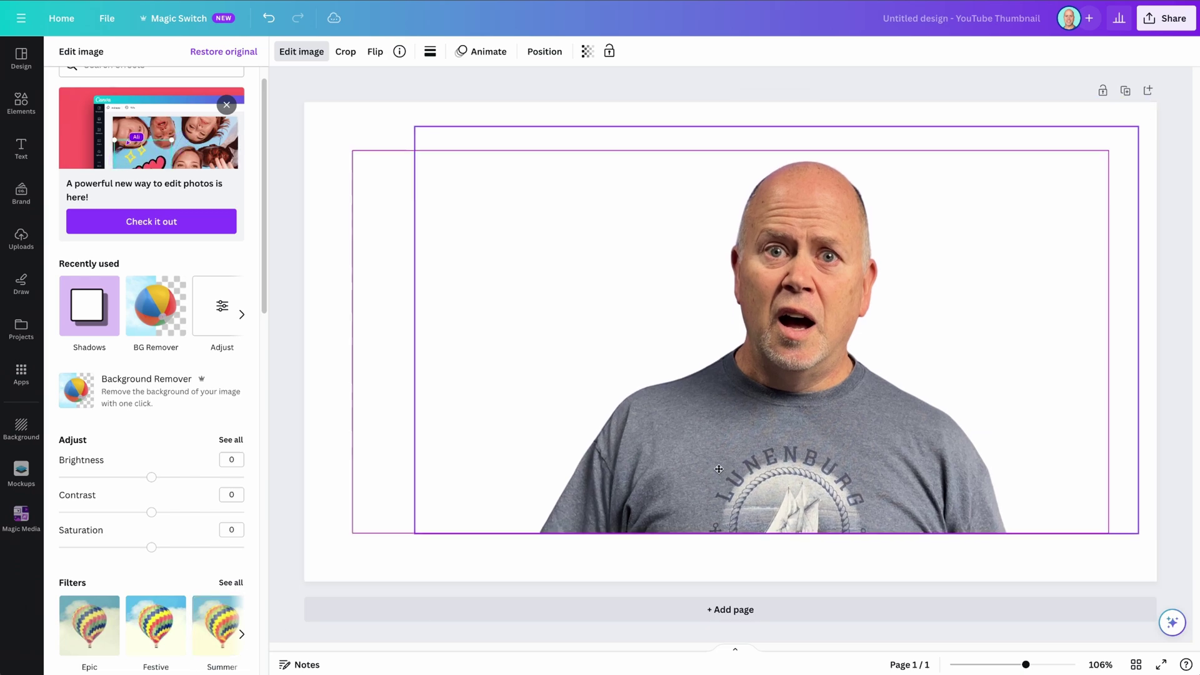
{"action": "left_click_drag", "start_coordinate": [410, 142], "coordinate": [442, 161]}
Shift the cutout right and give the page a black-to-navy gradient background.
{"action": "left_click_drag", "start_coordinate": [608, 425], "coordinate": [685, 434]}
{"action": "left_click", "coordinate": [324, 126]}
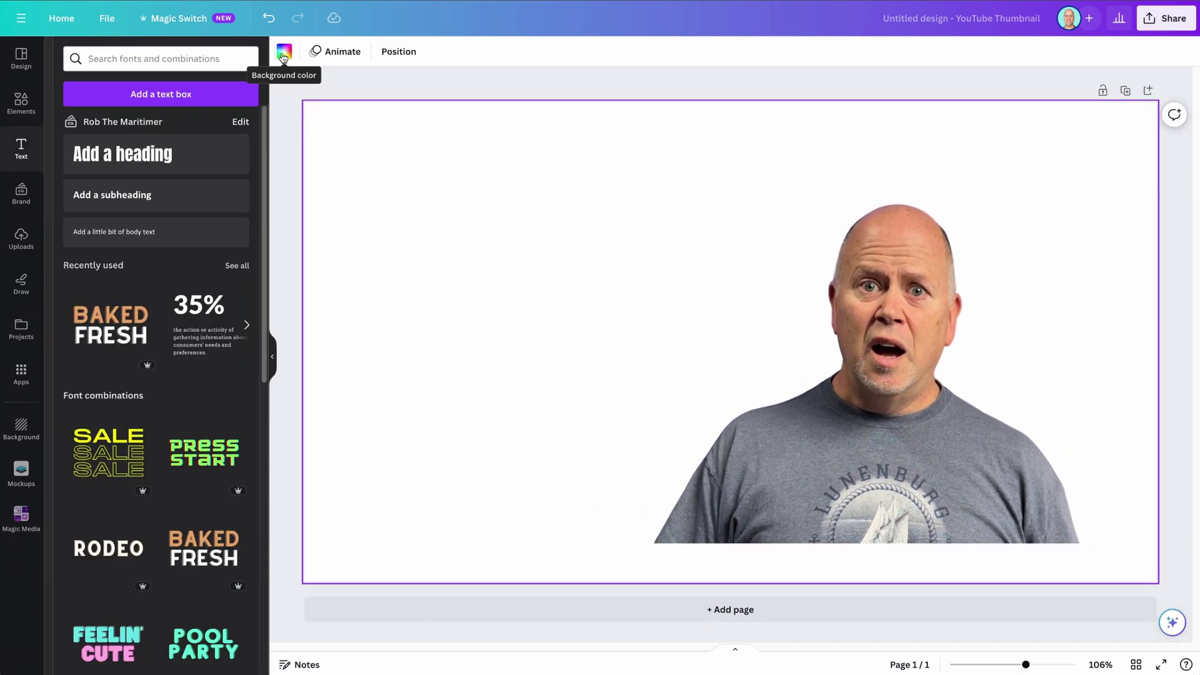
{"action": "left_click", "coordinate": [285, 51]}
{"action": "left_click", "coordinate": [101, 222]}
{"action": "left_click", "coordinate": [135, 275]}
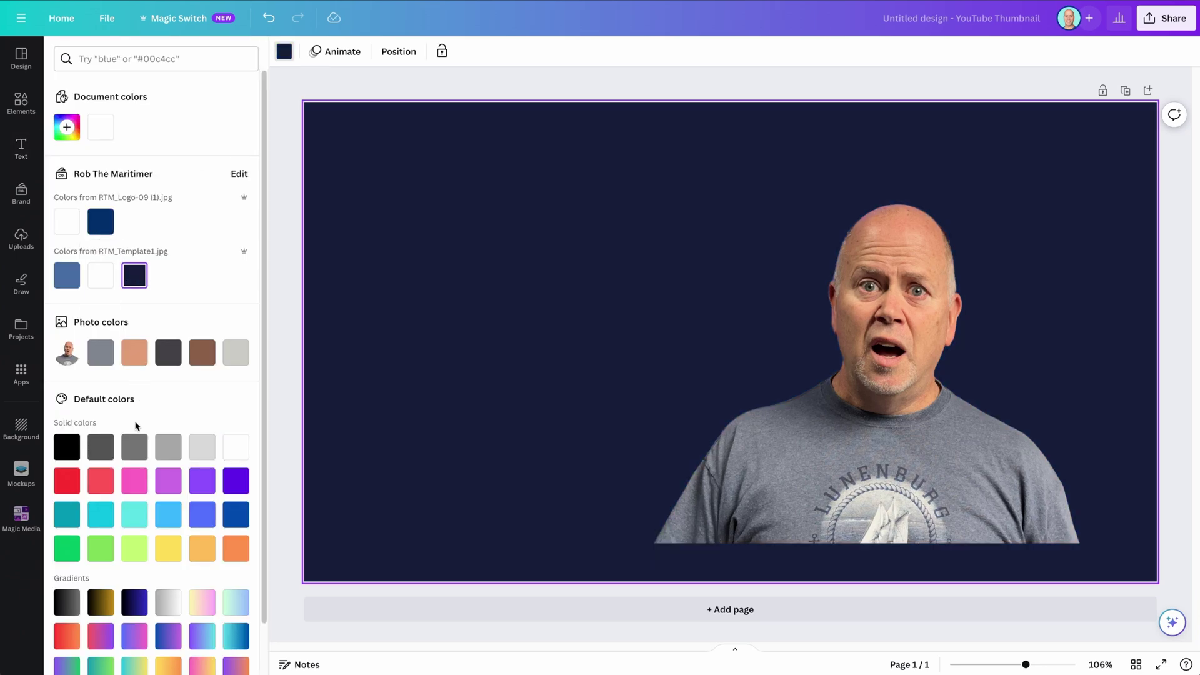
{"action": "left_click", "coordinate": [134, 446]}
{"action": "scroll", "coordinate": [156, 475], "scroll_direction": "down", "scroll_amount": 1}
{"action": "left_click", "coordinate": [208, 558]}
{"action": "left_click", "coordinate": [130, 591]}
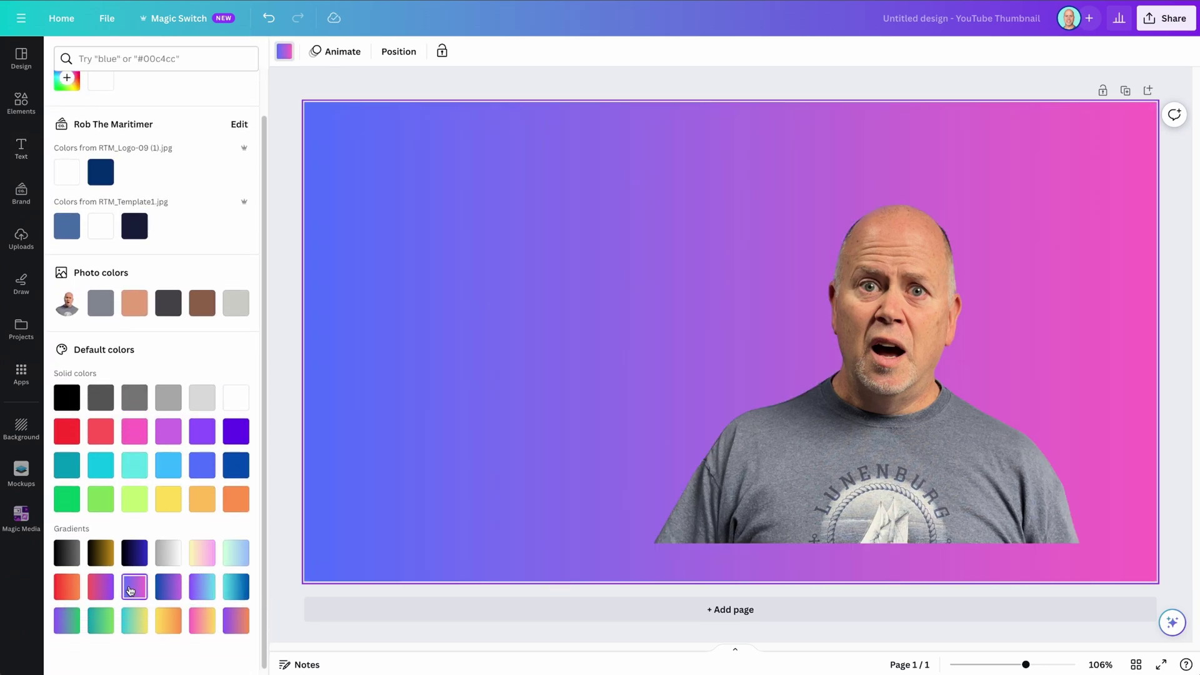
{"action": "left_click", "coordinate": [136, 554]}
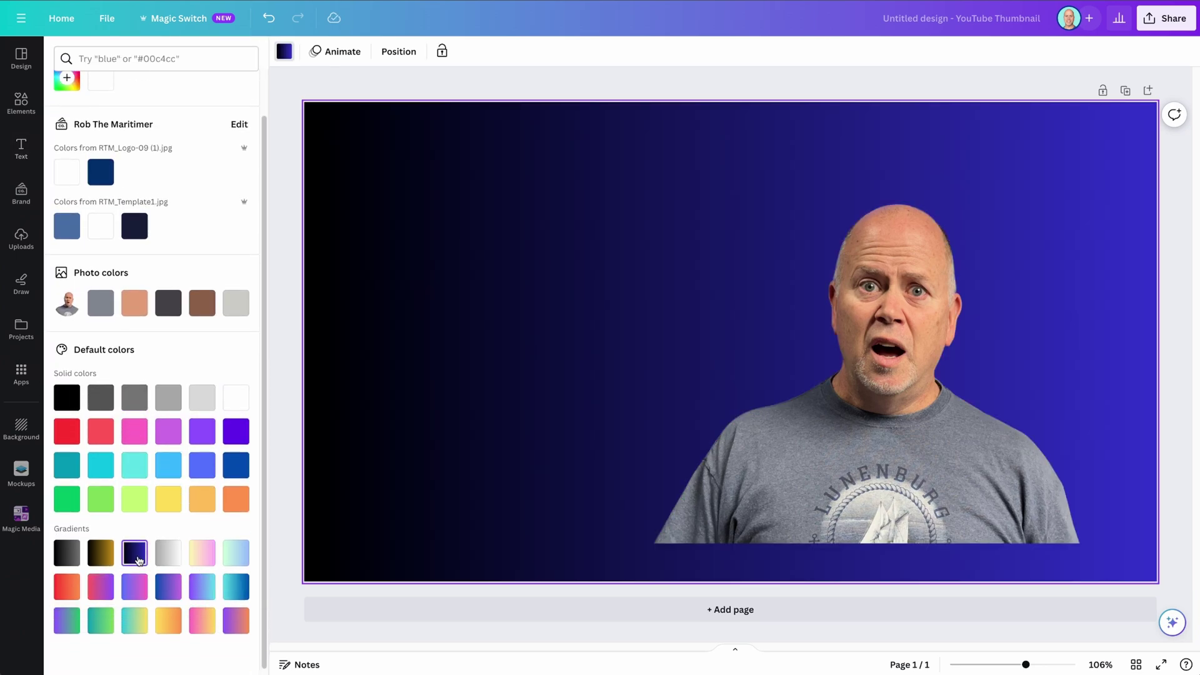
Enlarge the cutout photo and move it further right.
{"action": "left_click", "coordinate": [707, 437]}
{"action": "left_click_drag", "start_coordinate": [517, 187], "coordinate": [410, 118]}
{"action": "left_click_drag", "start_coordinate": [649, 380], "coordinate": [736, 378]}
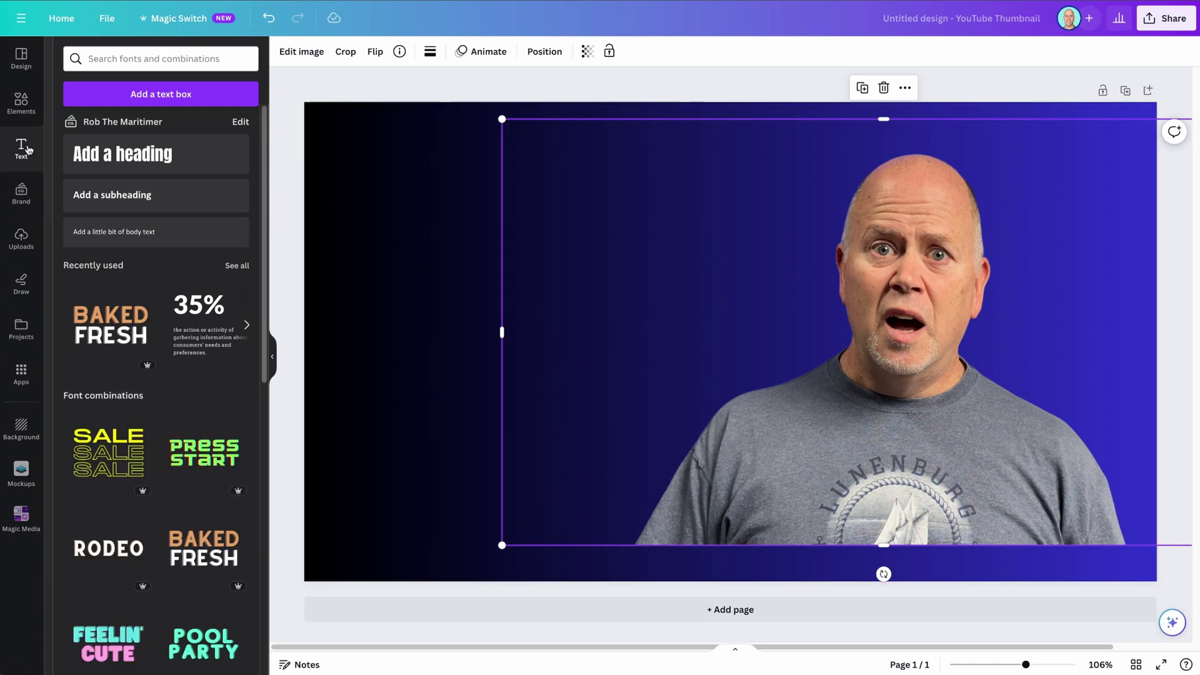
{"action": "scroll", "coordinate": [157, 396], "scroll_direction": "down", "scroll_amount": 6}
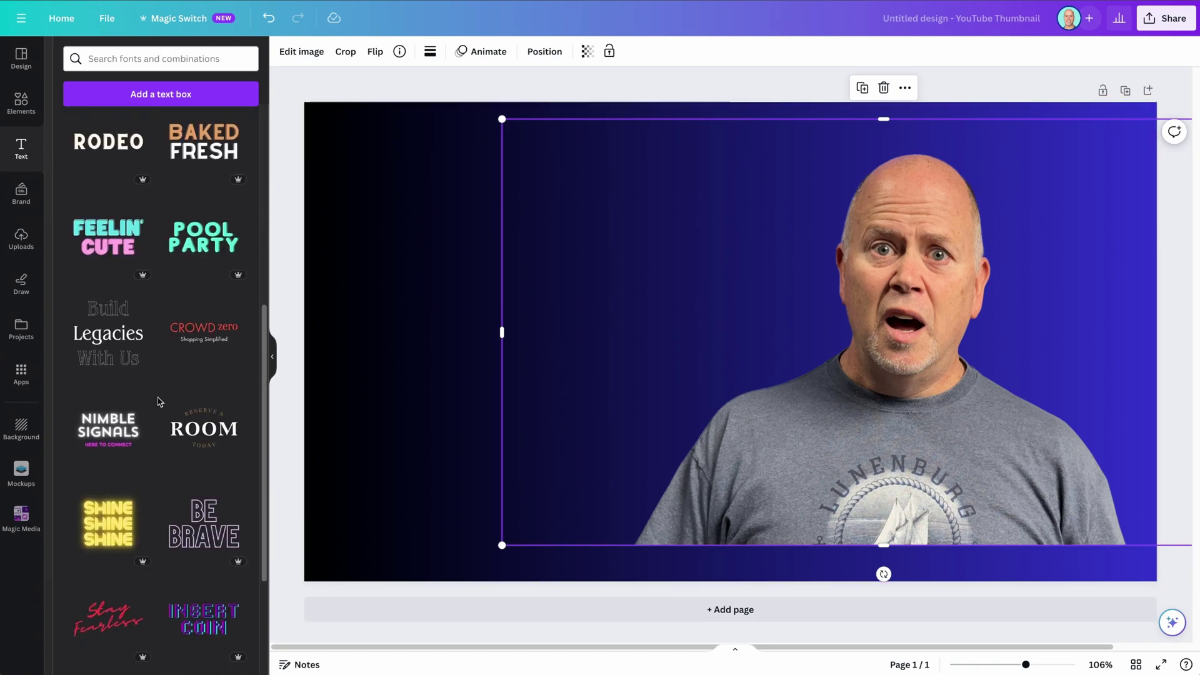
{"action": "scroll", "coordinate": [161, 401], "scroll_direction": "up", "scroll_amount": 1}
{"action": "scroll", "coordinate": [160, 400], "scroll_direction": "up", "scroll_amount": 3}
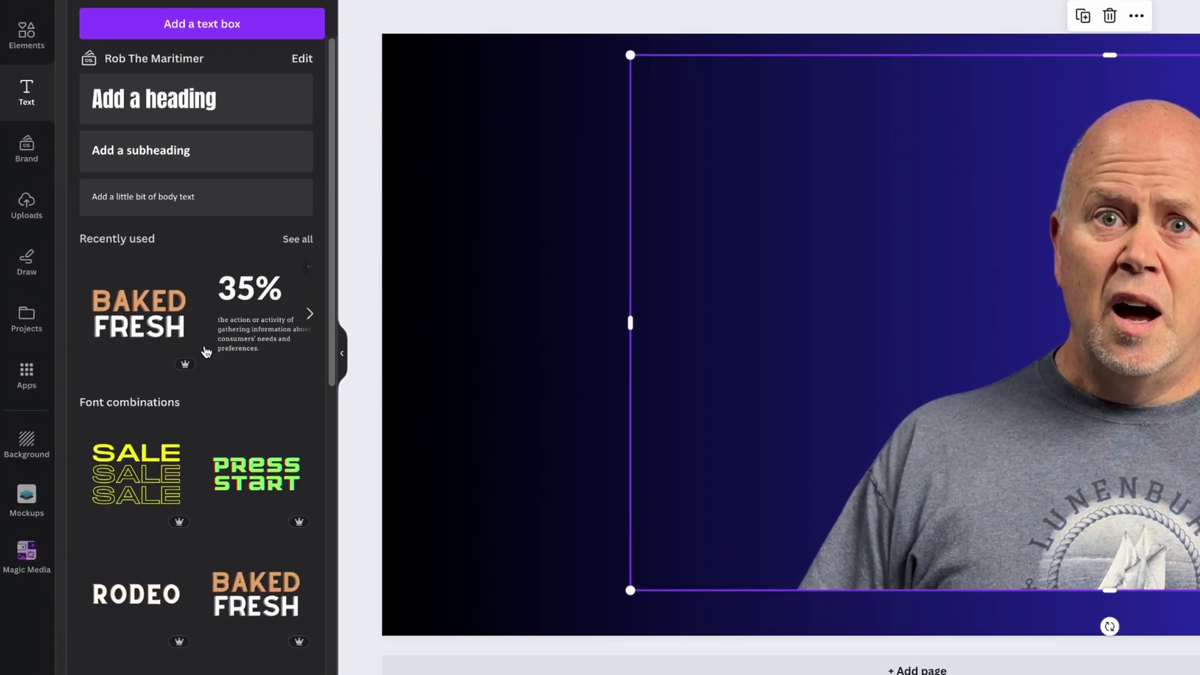
{"action": "mouse_move", "coordinate": [186, 366]}
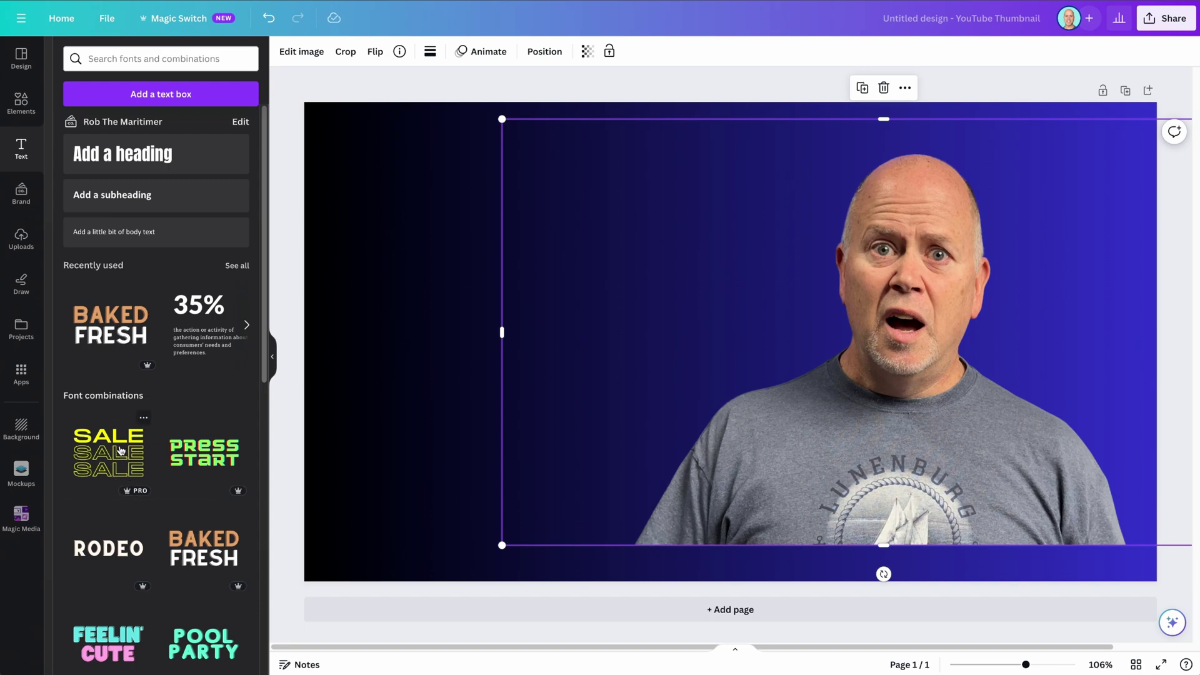
{"action": "left_click", "coordinate": [120, 450]}
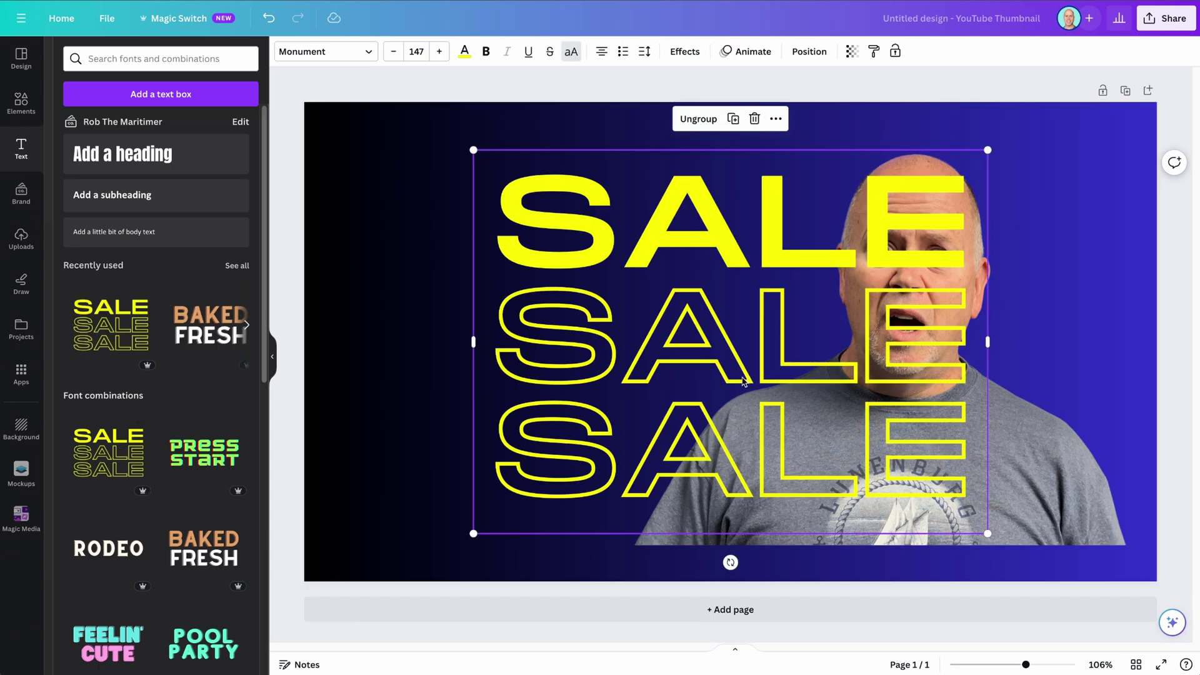
{"action": "left_click_drag", "start_coordinate": [744, 381], "coordinate": [613, 364]}
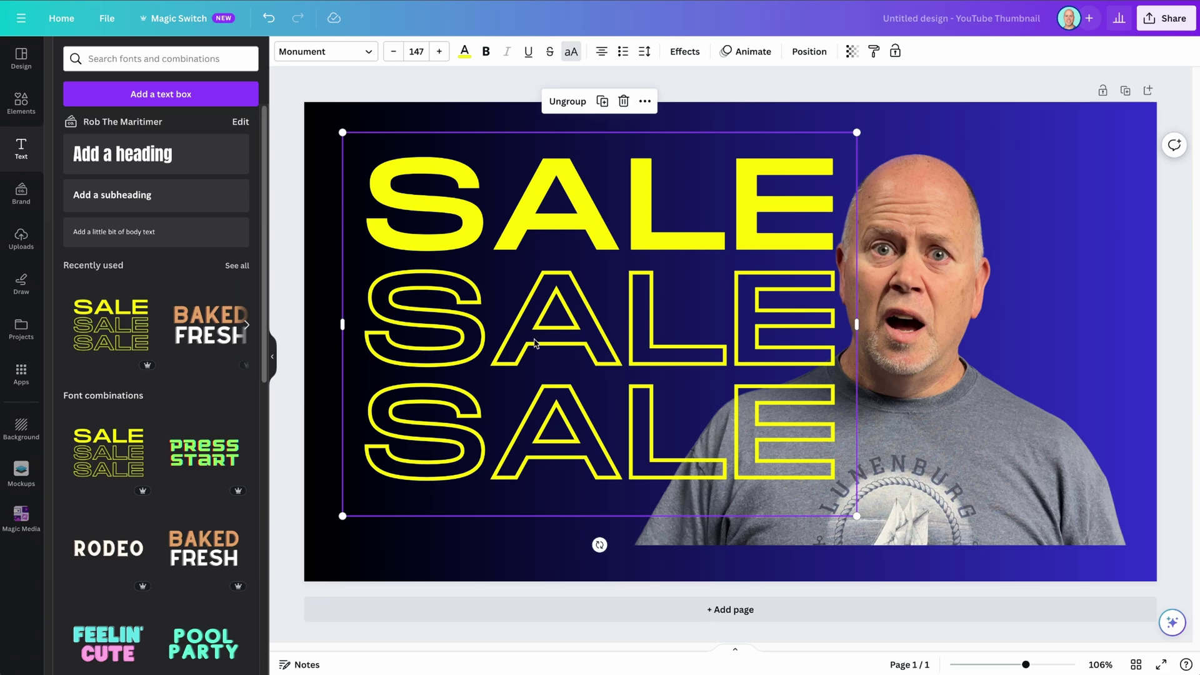
{"action": "key", "text": "Delete"}
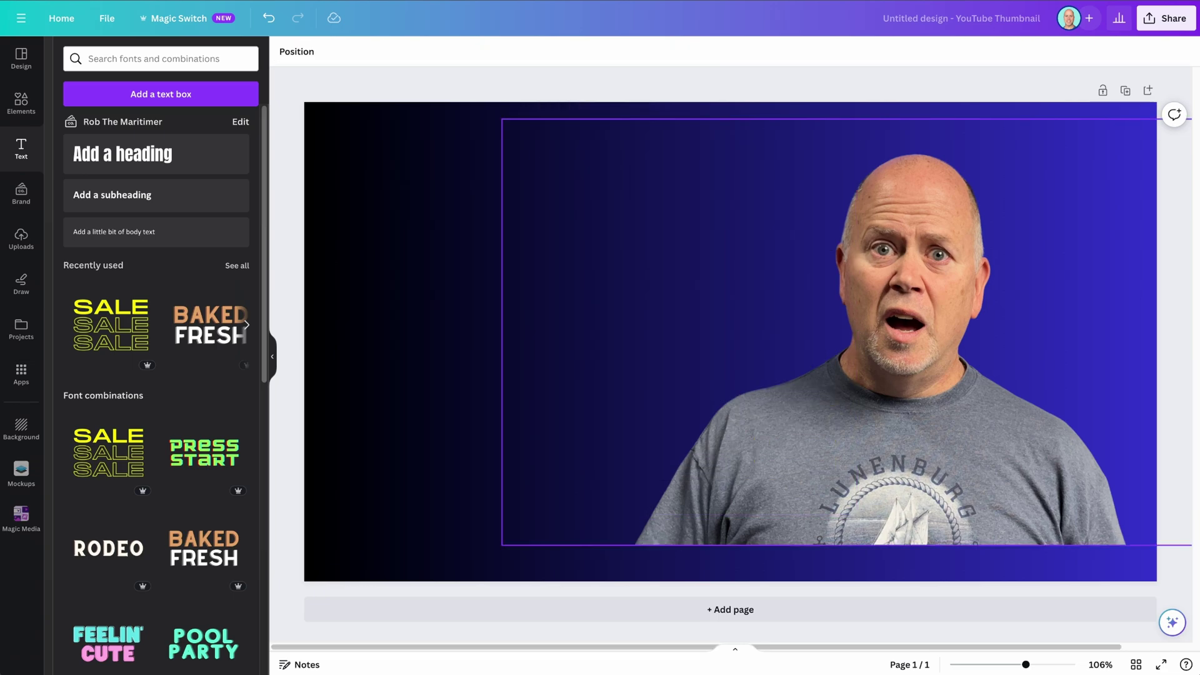
Add a yellow 'AWESOME' heading at the upper left of the page.
{"action": "left_click", "coordinate": [141, 159]}
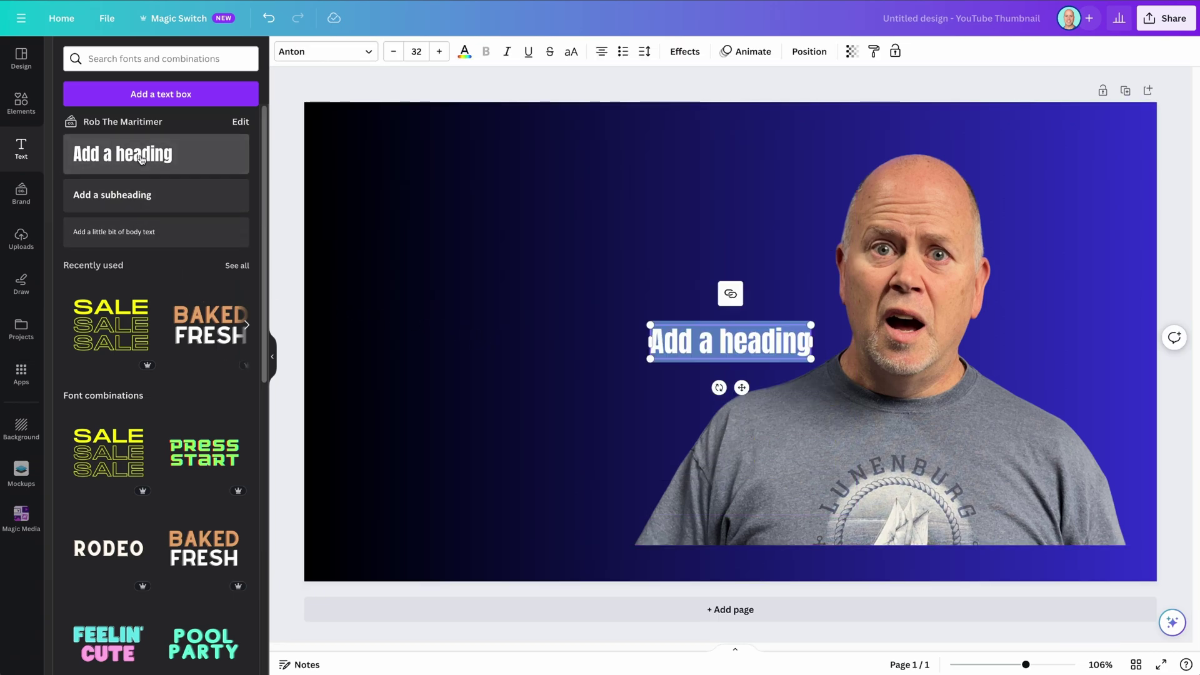
{"action": "left_click_drag", "start_coordinate": [674, 340], "coordinate": [621, 292]}
{"action": "double_click", "coordinate": [487, 234]}
{"action": "type", "text": "AWESOME"}
{"action": "left_click", "coordinate": [464, 51]}
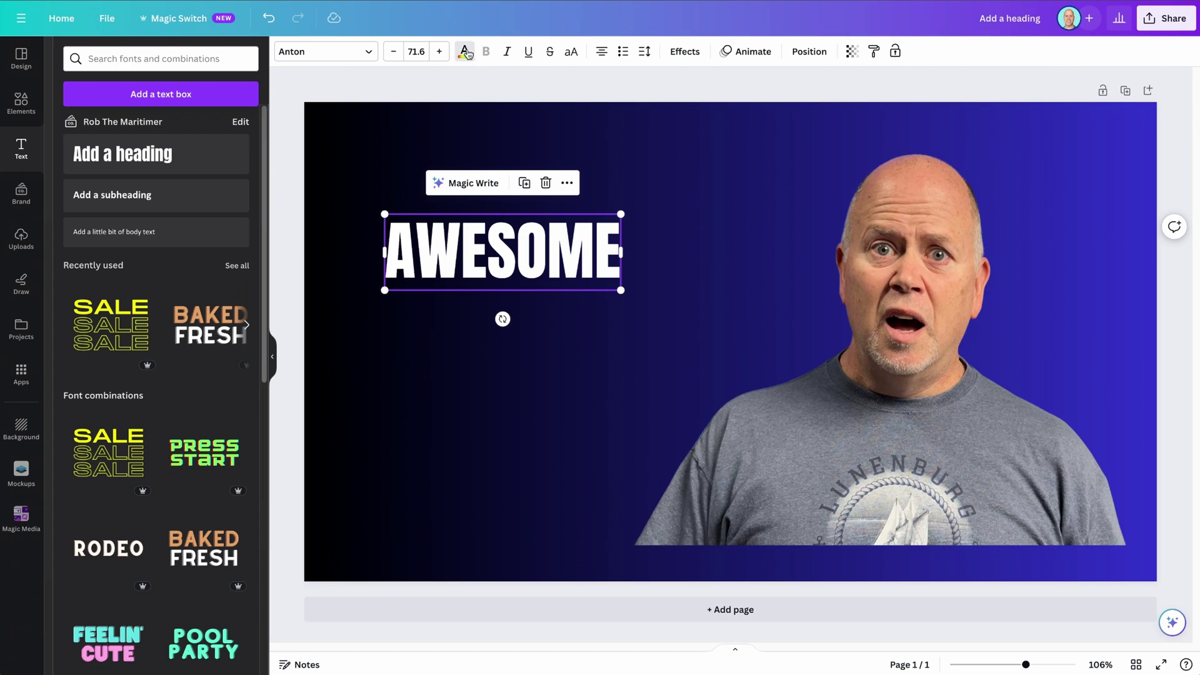
{"action": "left_click", "coordinate": [168, 549]}
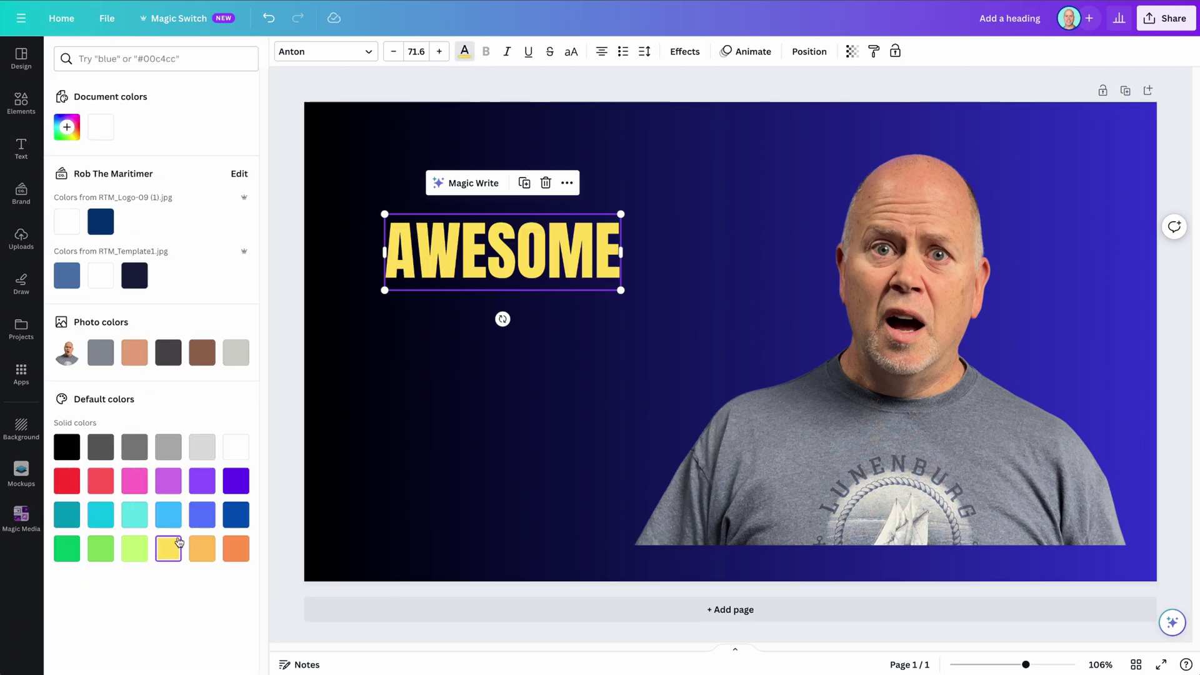
{"action": "left_click", "coordinate": [465, 261]}
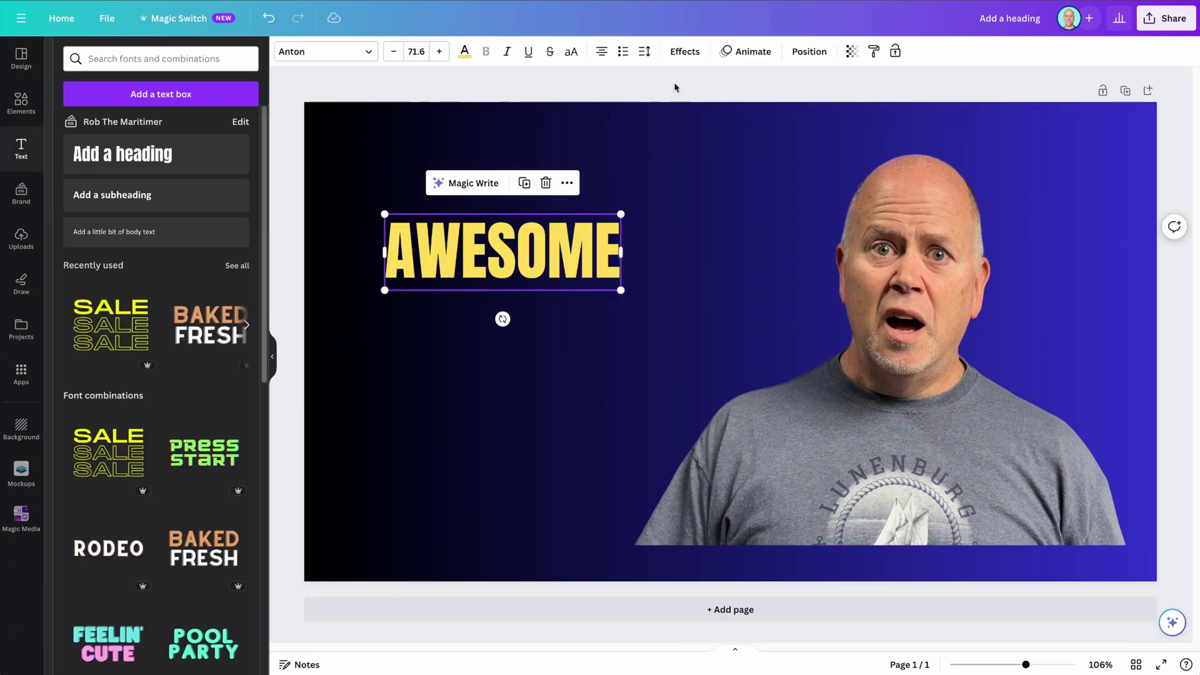
Give AWESOME a dark navy outline with thickness 45.
{"action": "left_click", "coordinate": [684, 51]}
{"action": "left_click", "coordinate": [212, 220]}
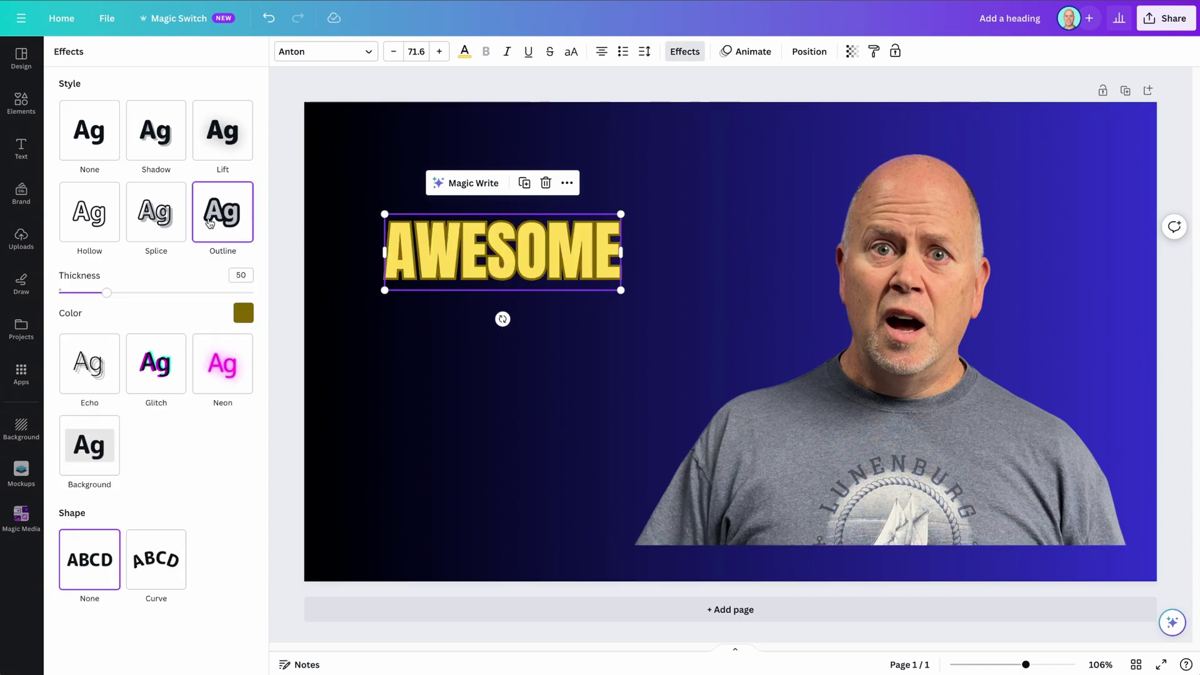
{"action": "left_click", "coordinate": [243, 316]}
{"action": "left_click", "coordinate": [128, 492]}
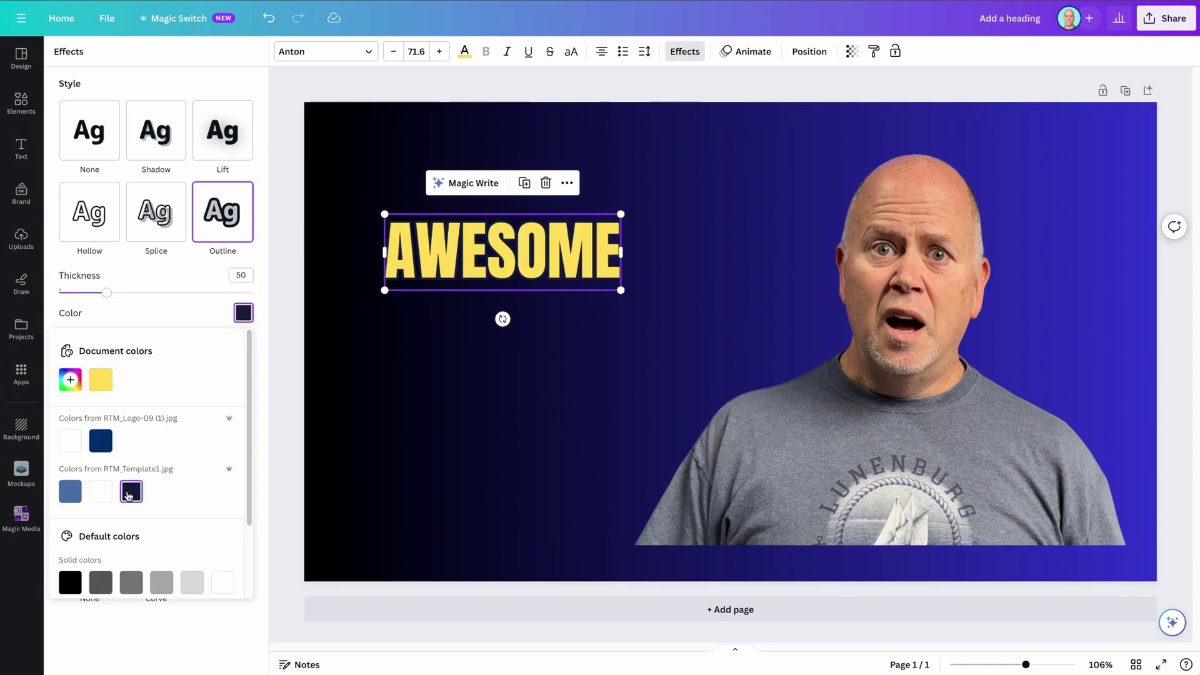
{"action": "left_click", "coordinate": [102, 494]}
{"action": "mouse_move", "coordinate": [106, 292]}
{"action": "left_mouse_down"}
{"action": "mouse_move", "coordinate": [145, 299]}
{"action": "mouse_move", "coordinate": [89, 302]}
{"action": "mouse_move", "coordinate": [102, 305]}
{"action": "left_mouse_up"}
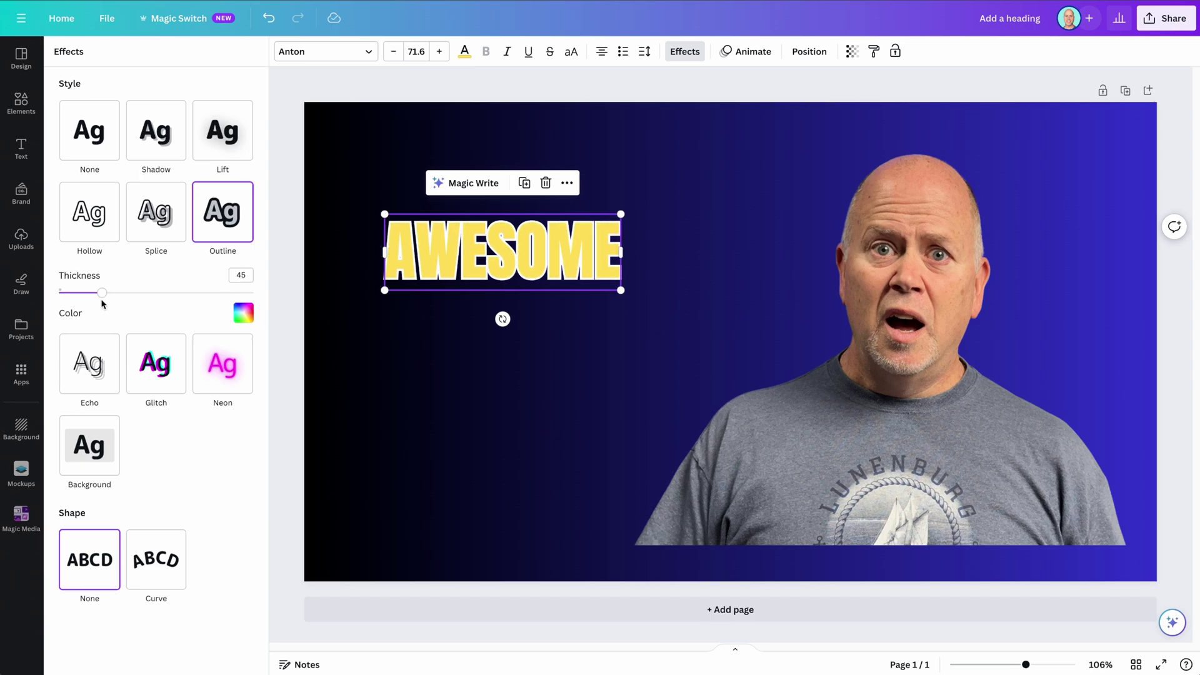
{"action": "left_click", "coordinate": [243, 313]}
{"action": "left_click", "coordinate": [128, 493]}
Enlarge and reposition AWESOME, then paste a copy of it above the original.
{"action": "left_click_drag", "start_coordinate": [621, 290], "coordinate": [676, 313]}
{"action": "left_click", "coordinate": [590, 187]}
{"action": "left_click_drag", "start_coordinate": [493, 263], "coordinate": [466, 253]}
{"action": "right_click", "coordinate": [466, 253]}
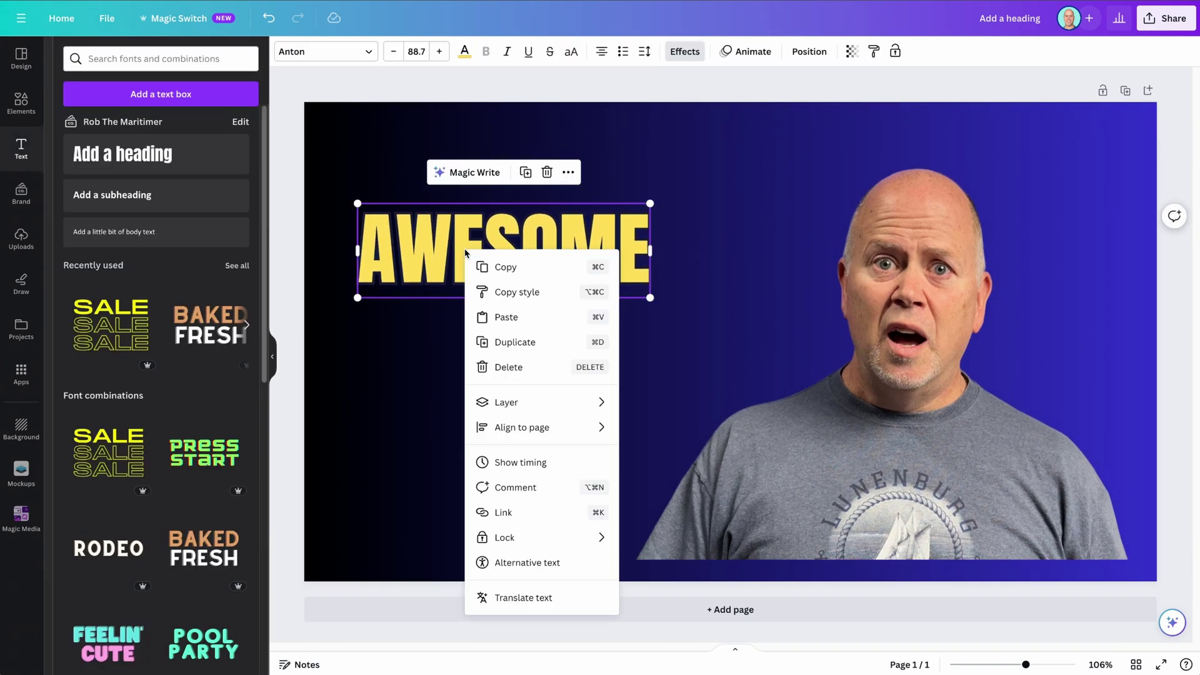
{"action": "left_click", "coordinate": [516, 272]}
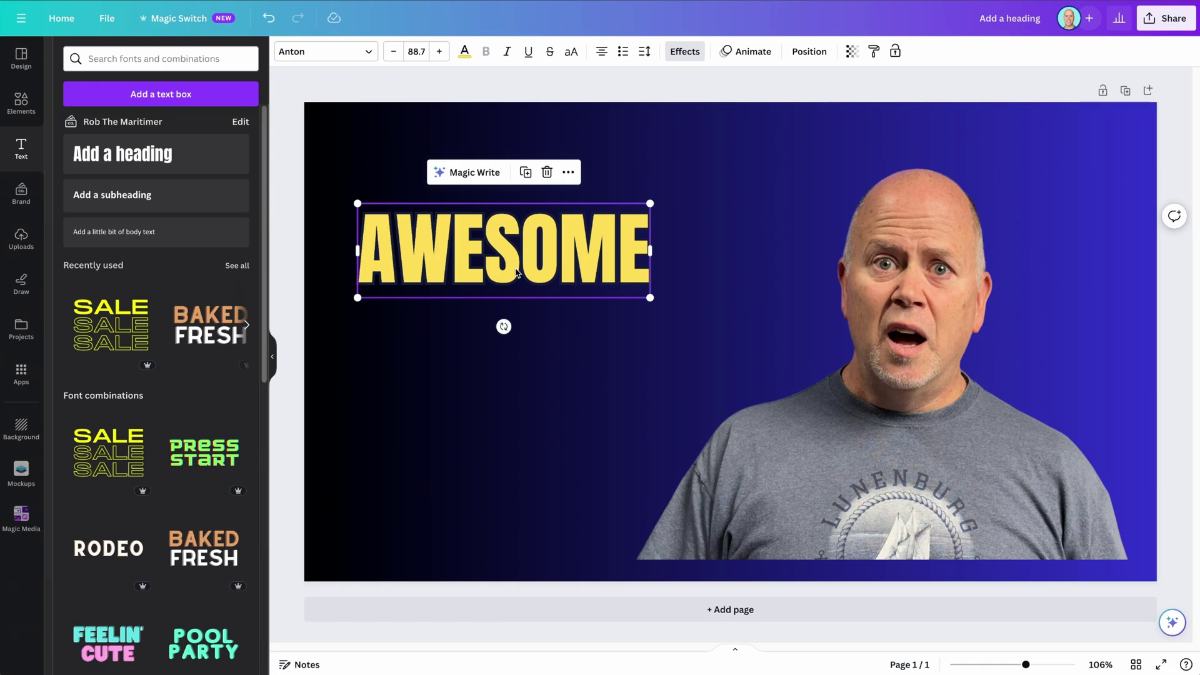
{"action": "right_click", "coordinate": [463, 323]}
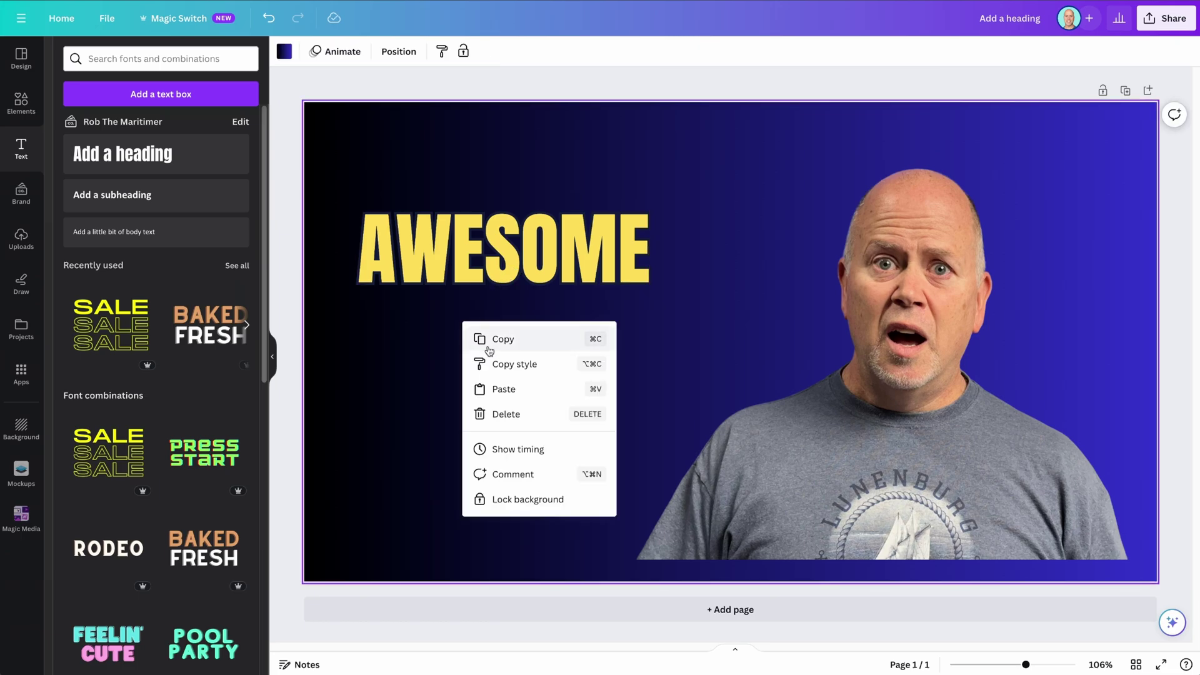
{"action": "left_click", "coordinate": [505, 396]}
{"action": "left_click_drag", "start_coordinate": [478, 291], "coordinate": [462, 189]}
Retype the copy as 'ANOTHER' and colour it white.
{"action": "double_click", "coordinate": [461, 189]}
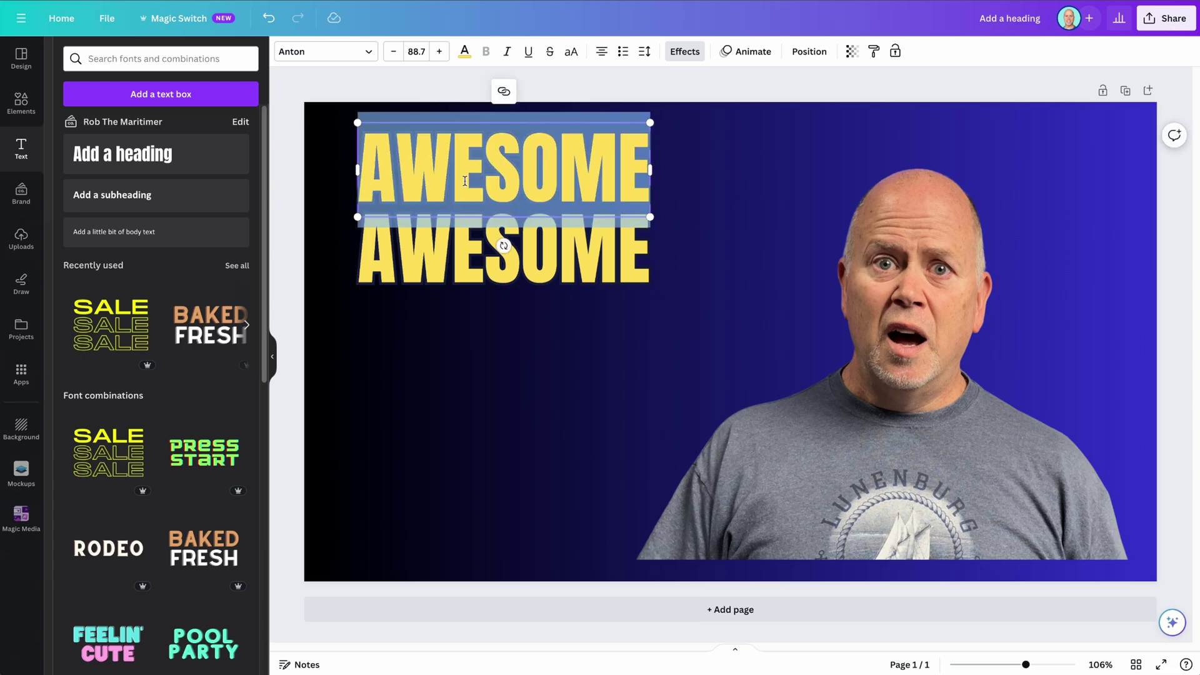
{"action": "type", "text": "ANOTHER"}
{"action": "key", "text": "Escape"}
{"action": "key", "text": "Escape"}
{"action": "left_click", "coordinate": [501, 182]}
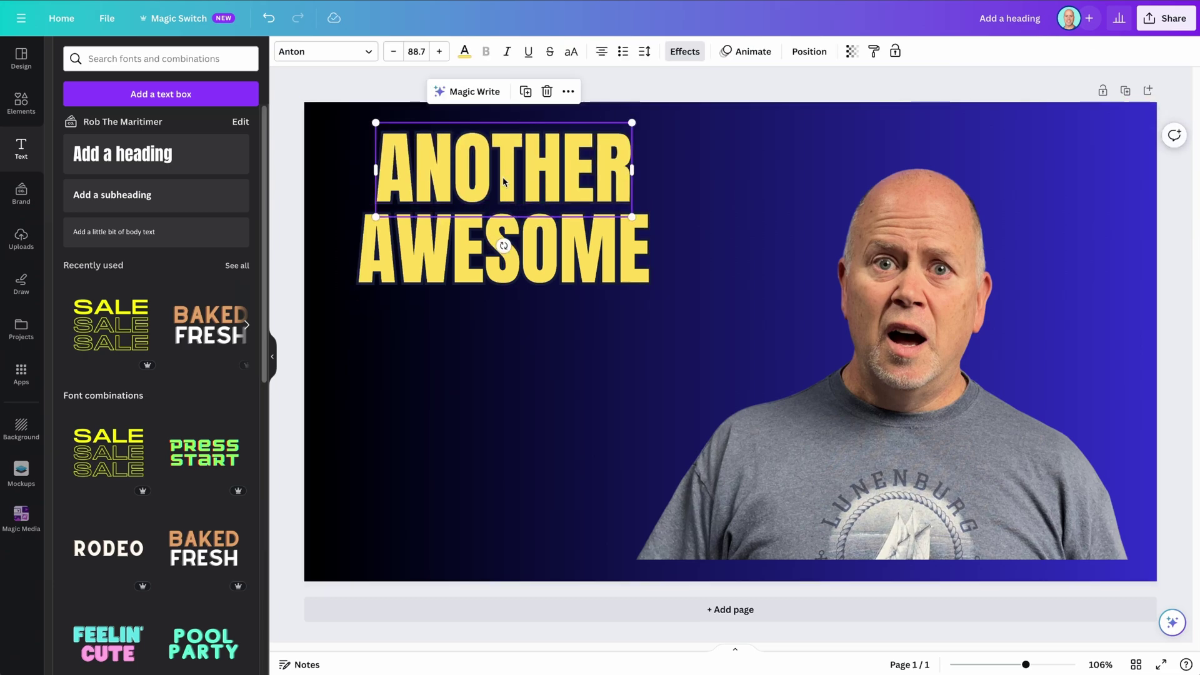
{"action": "left_click", "coordinate": [464, 53]}
{"action": "left_click", "coordinate": [67, 221]}
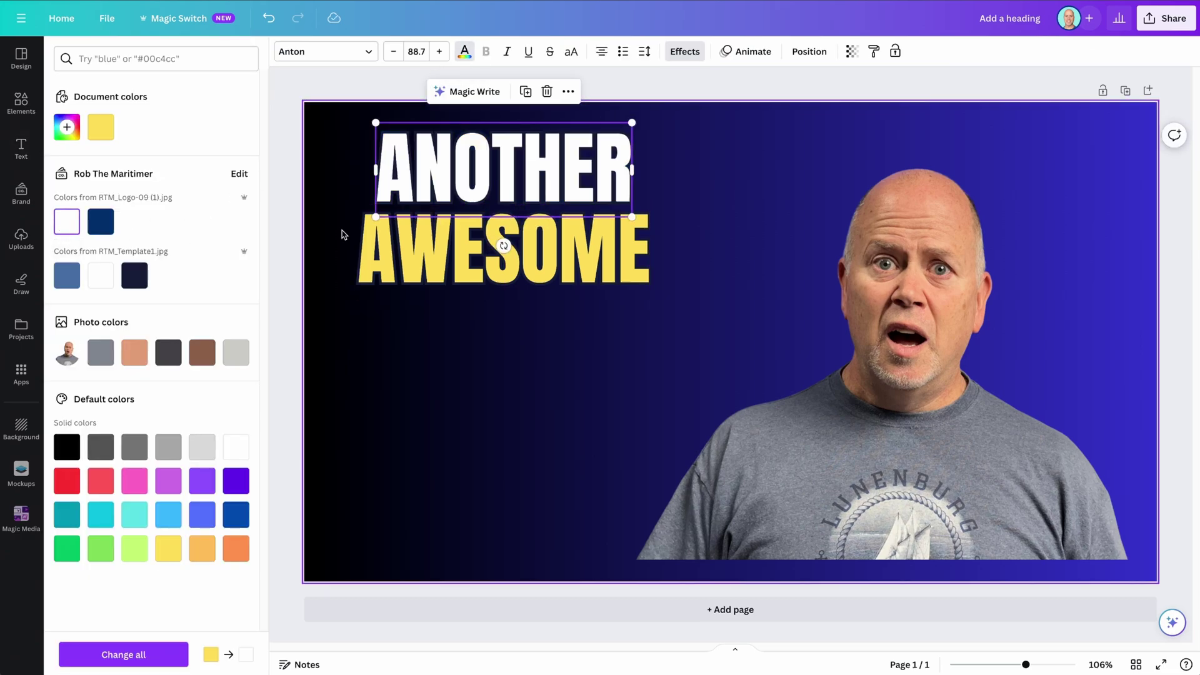
Duplicate ANOTHER below AWESOME and retype it as 'VIDEO??'.
{"action": "right_click", "coordinate": [525, 188]}
{"action": "left_click", "coordinate": [565, 203]}
{"action": "right_click", "coordinate": [477, 335]}
{"action": "left_click", "coordinate": [491, 400]}
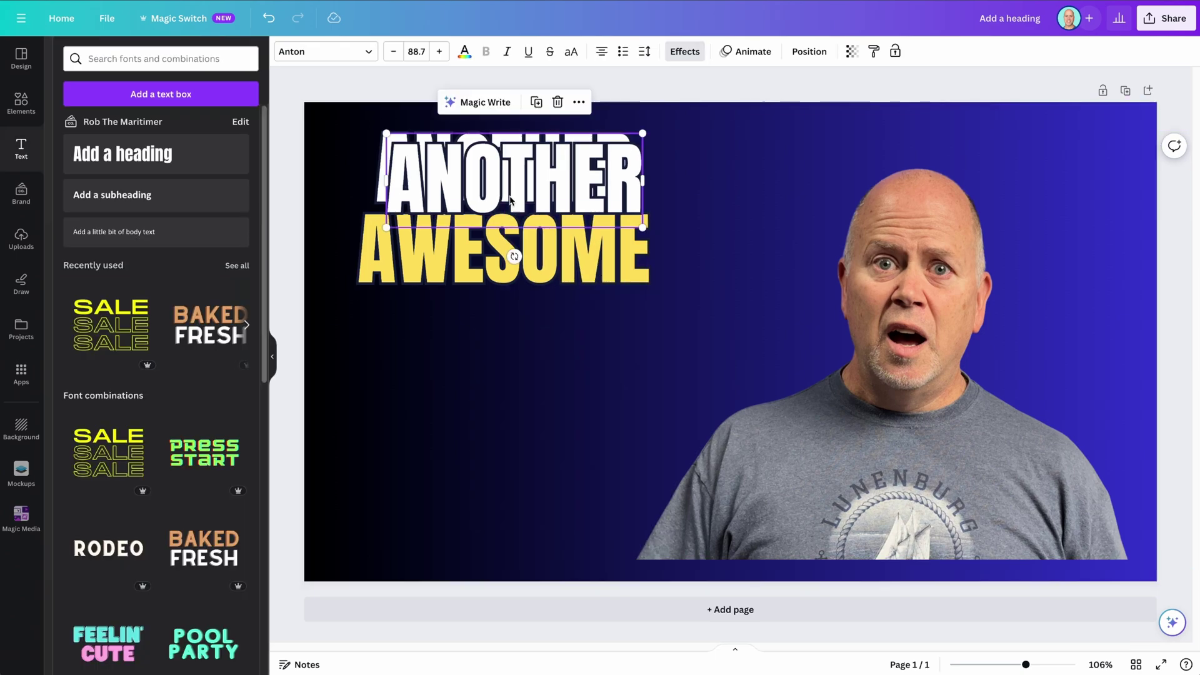
{"action": "left_click_drag", "start_coordinate": [497, 175], "coordinate": [501, 326]}
{"action": "double_click", "coordinate": [502, 326]}
{"action": "type", "text": "VIDEO??"}
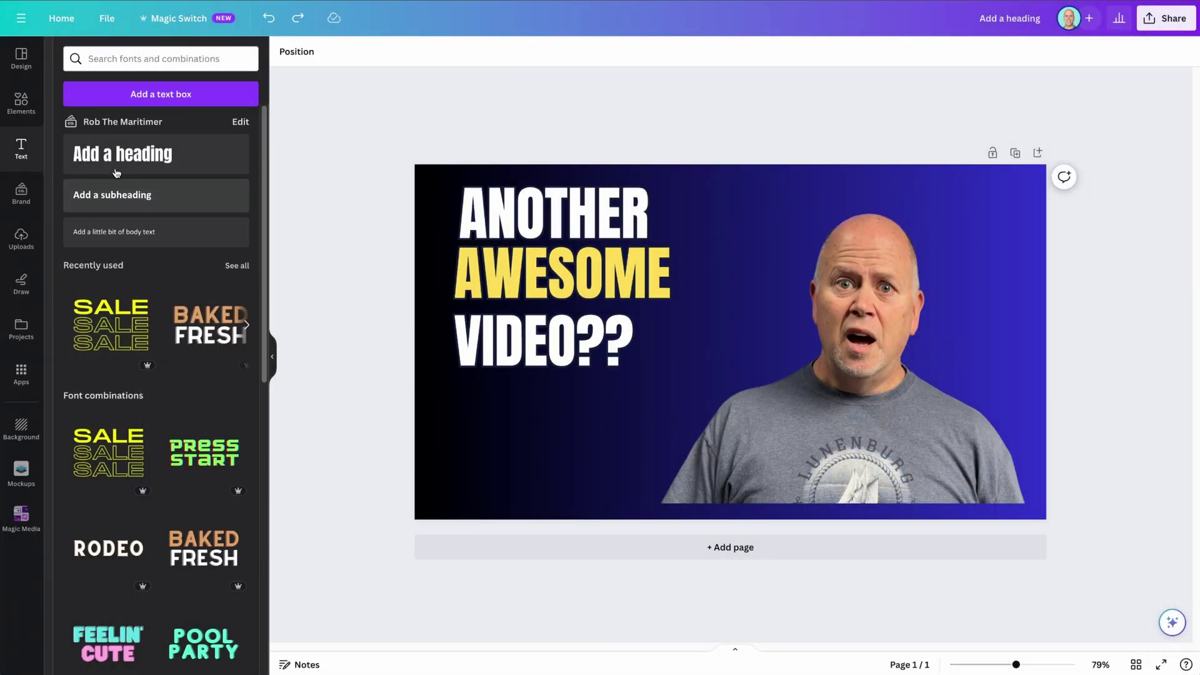
Add a square, send it behind VIDEO?? and resize it to about 385.6 × 137.1 px.
{"action": "left_click", "coordinate": [25, 105]}
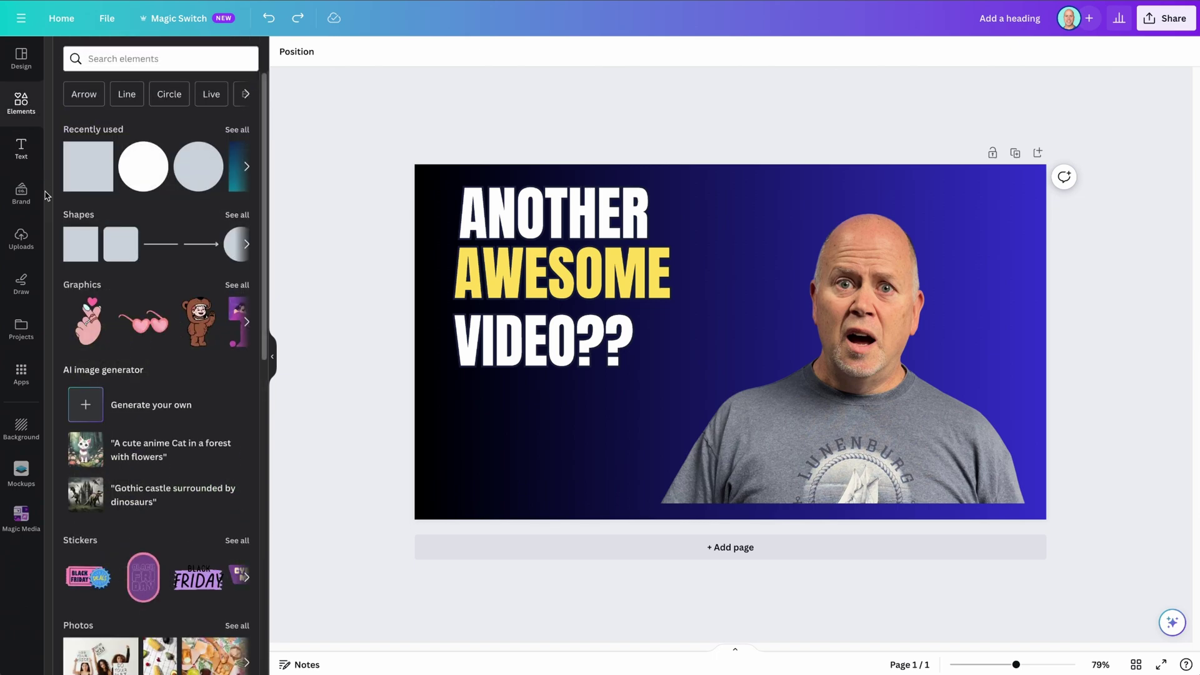
{"action": "left_click", "coordinate": [79, 252]}
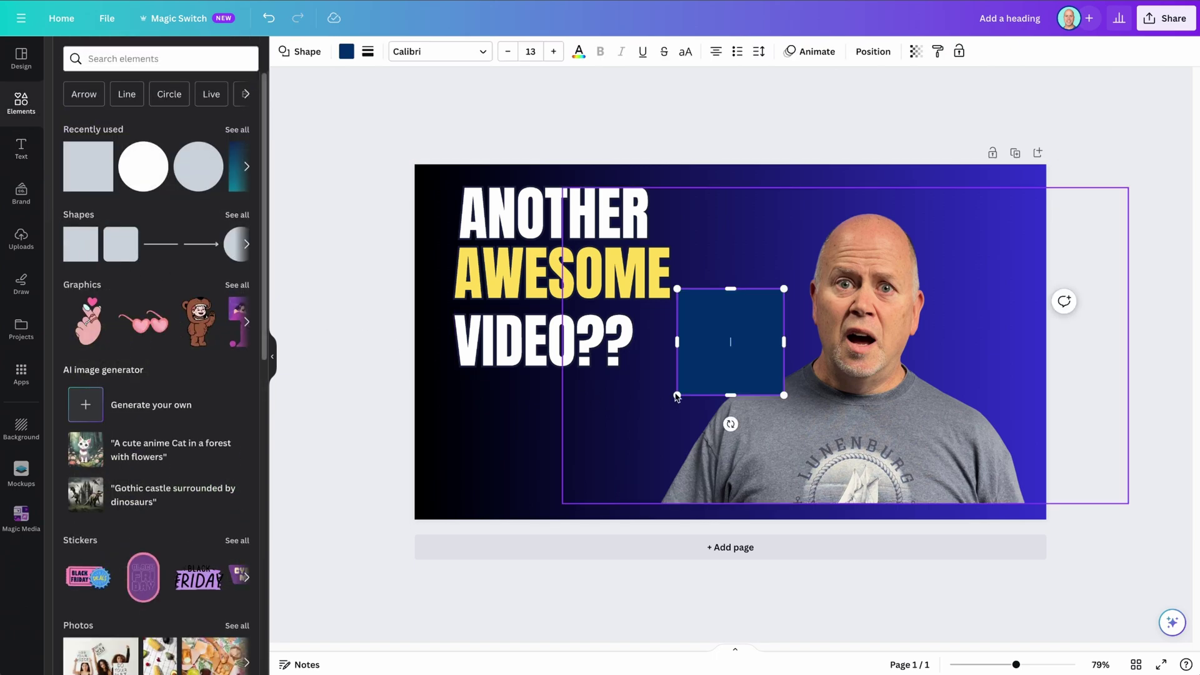
{"action": "left_click", "coordinate": [657, 404]}
{"action": "left_click_drag", "start_coordinate": [692, 388], "coordinate": [469, 397]}
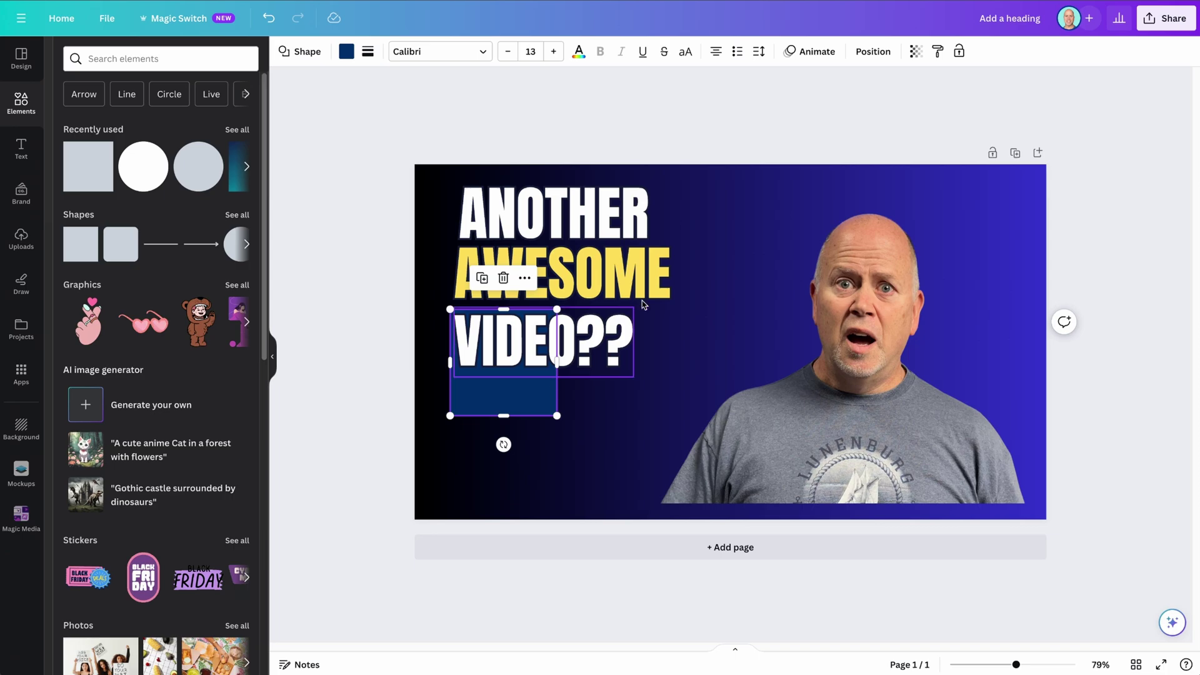
{"action": "left_click", "coordinate": [871, 51]}
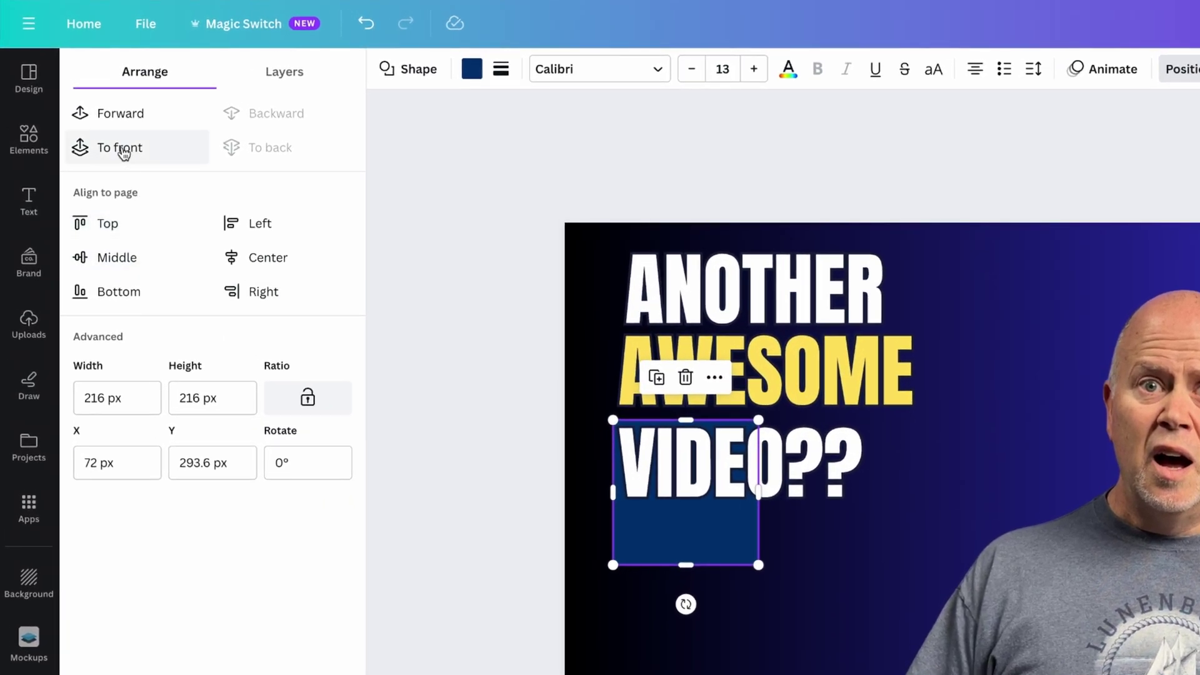
{"action": "left_click", "coordinate": [115, 140]}
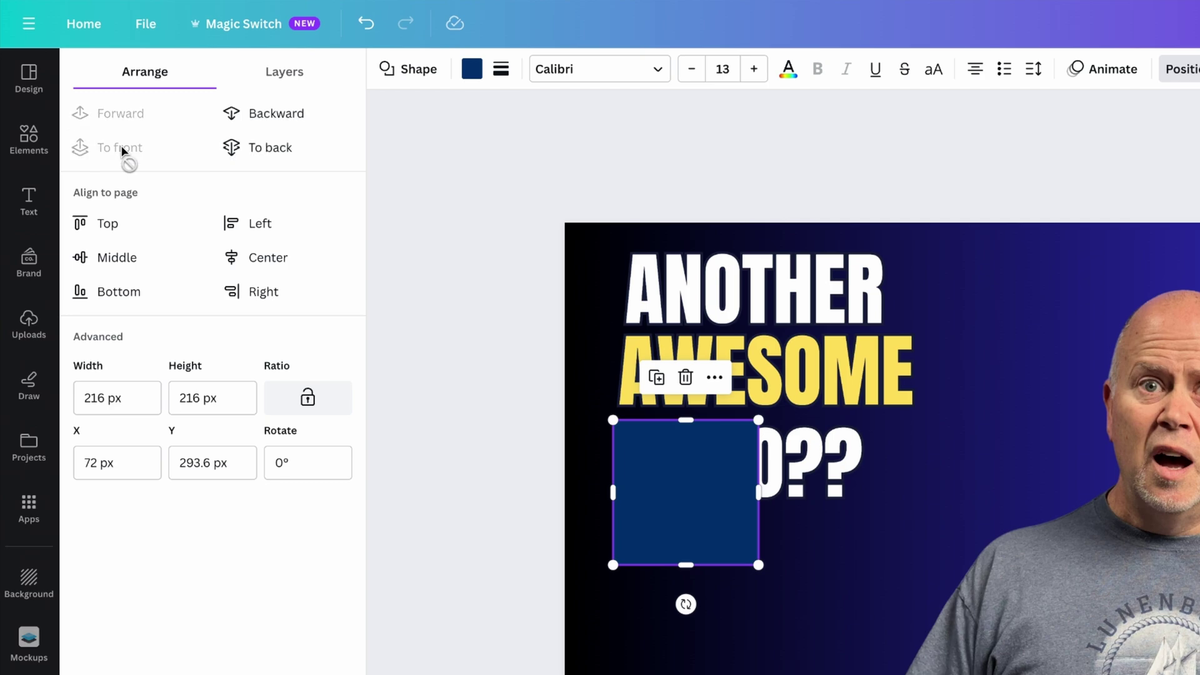
{"action": "left_click", "coordinate": [283, 116]}
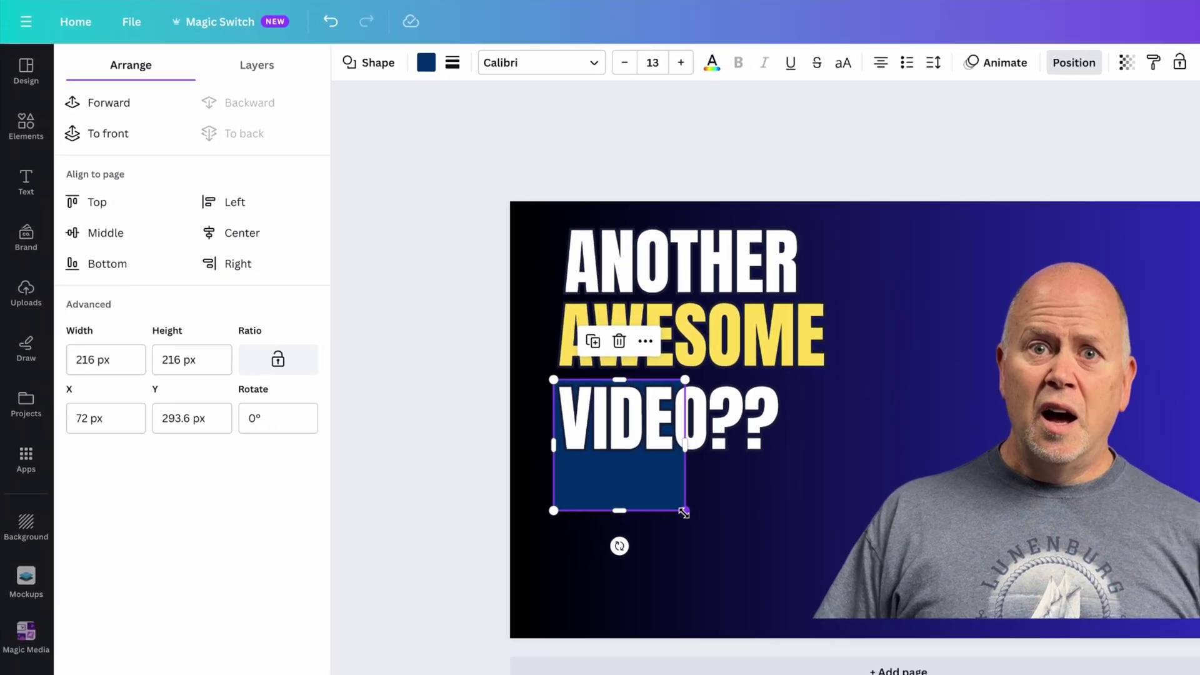
{"action": "left_click_drag", "start_coordinate": [759, 565], "coordinate": [876, 517]}
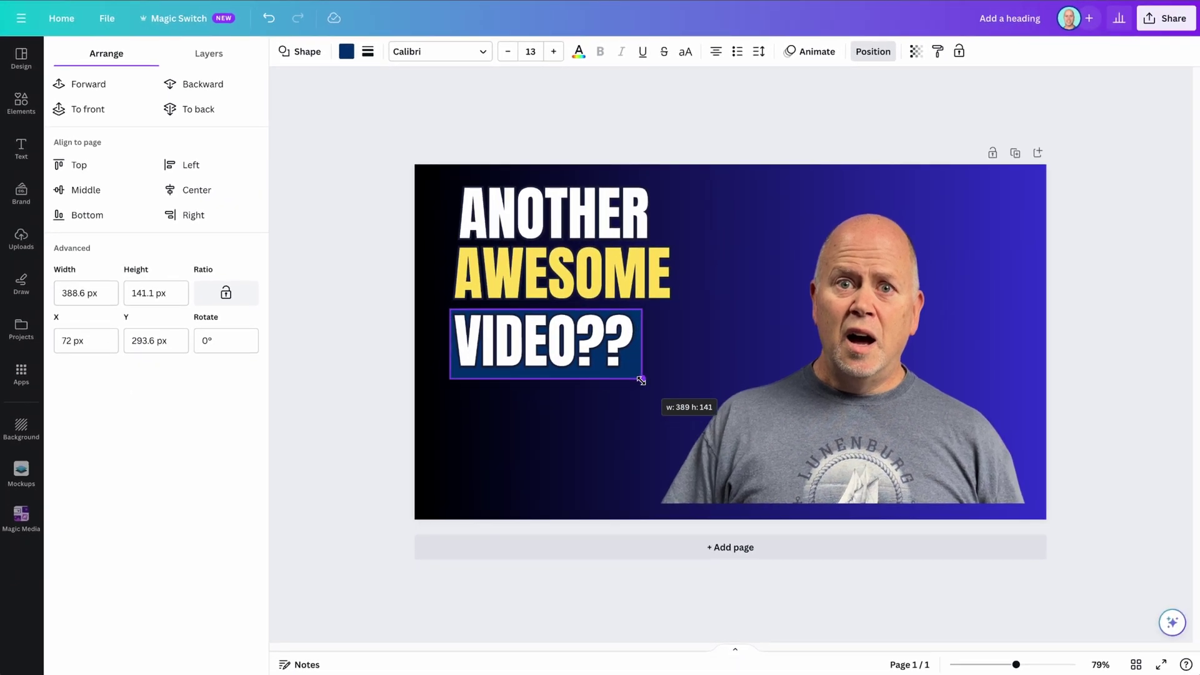
Colour the box behind VIDEO?? red.
{"action": "left_click", "coordinate": [346, 51]}
{"action": "left_click", "coordinate": [67, 482]}
{"action": "key", "text": "ctrl+alt+0"}
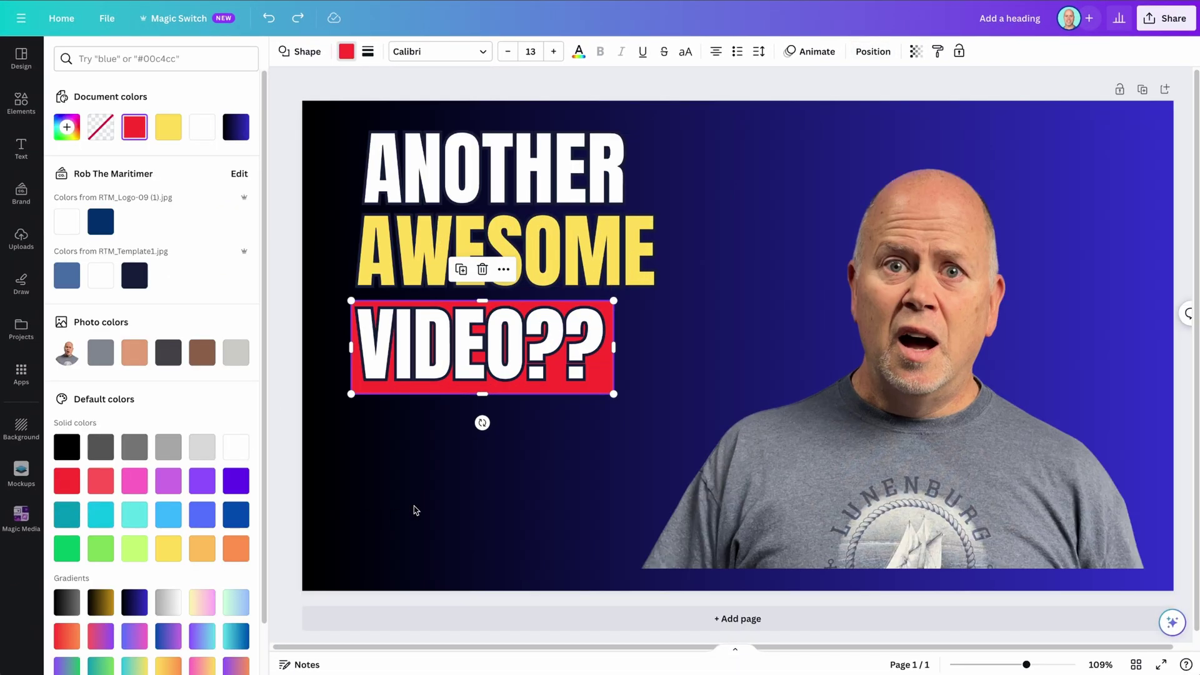
{"action": "left_click", "coordinate": [408, 492]}
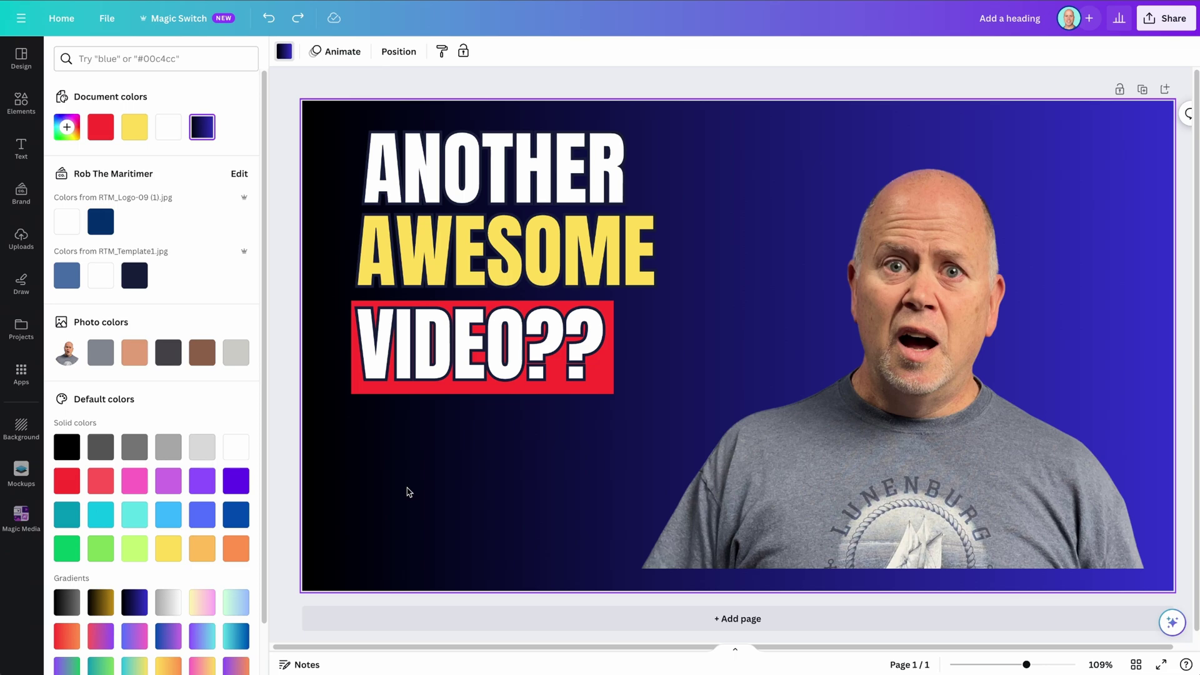
Add a dark grey square, enlarge it past the page edges and tilt it into an angled left panel.
{"action": "left_click", "coordinate": [21, 105]}
{"action": "left_click", "coordinate": [81, 253]}
{"action": "left_click", "coordinate": [346, 51]}
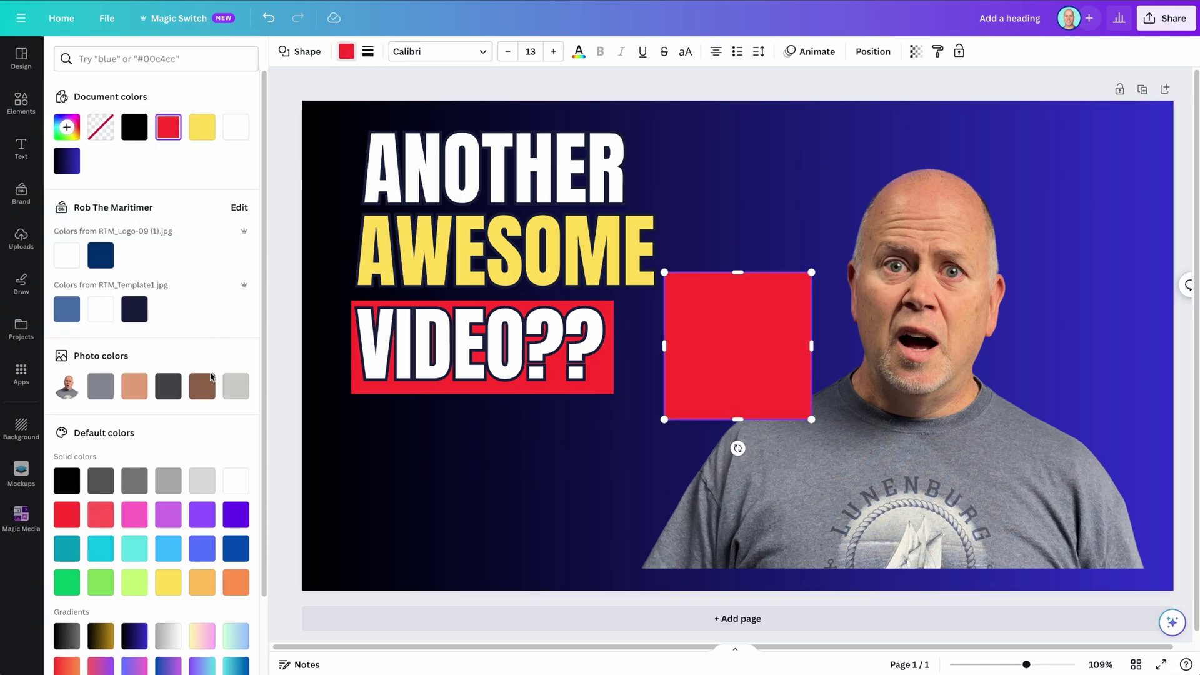
{"action": "left_click", "coordinate": [169, 386]}
{"action": "left_click_drag", "start_coordinate": [665, 422], "coordinate": [488, 571]}
{"action": "left_click", "coordinate": [873, 51]}
{"action": "scroll", "coordinate": [637, 587], "scroll_direction": "down", "scroll_amount": 5}
{"action": "left_click_drag", "start_coordinate": [683, 334], "coordinate": [684, 180]}
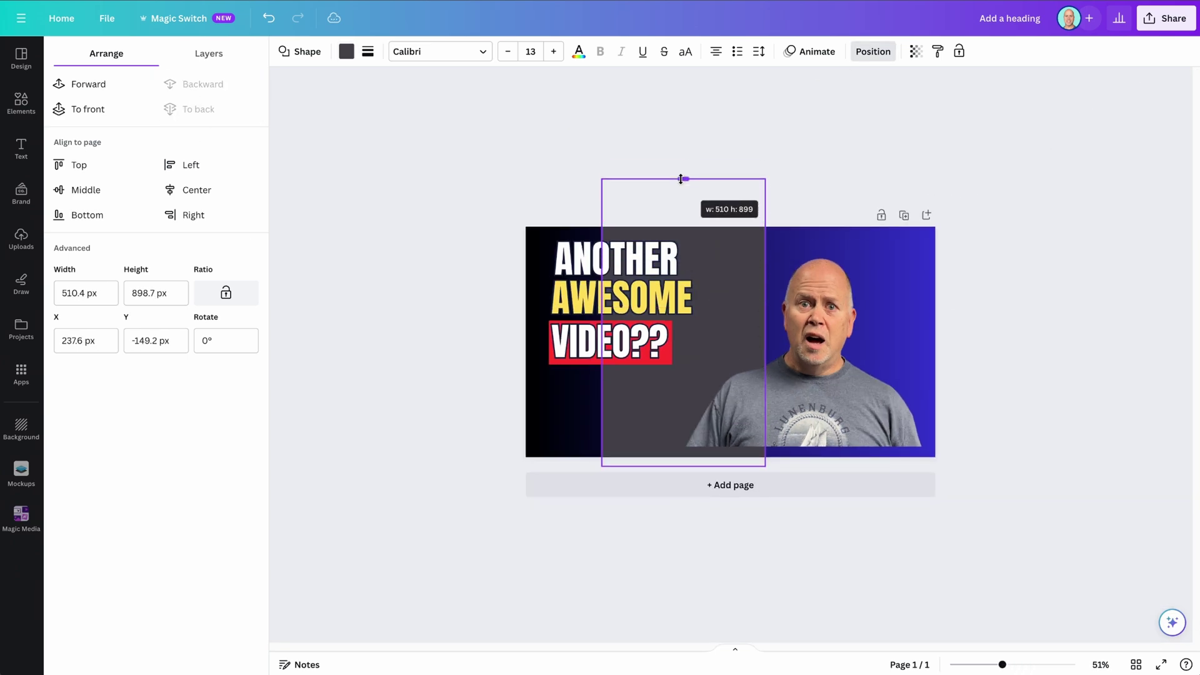
{"action": "left_click_drag", "start_coordinate": [603, 461], "coordinate": [474, 522]}
{"action": "left_click_drag", "start_coordinate": [619, 550], "coordinate": [702, 535]}
{"action": "left_click_drag", "start_coordinate": [577, 437], "coordinate": [510, 465]}
{"action": "left_click_drag", "start_coordinate": [1002, 665], "coordinate": [1012, 667]}
Duplicate the grey panel into a thin white slanted bar and send it back.
{"action": "right_click", "coordinate": [517, 464]}
{"action": "left_click", "coordinate": [544, 447]}
{"action": "left_click_drag", "start_coordinate": [313, 498], "coordinate": [665, 328]}
{"action": "left_click", "coordinate": [346, 51]}
{"action": "scroll", "coordinate": [665, 328], "scroll_direction": "up", "scroll_amount": 5}
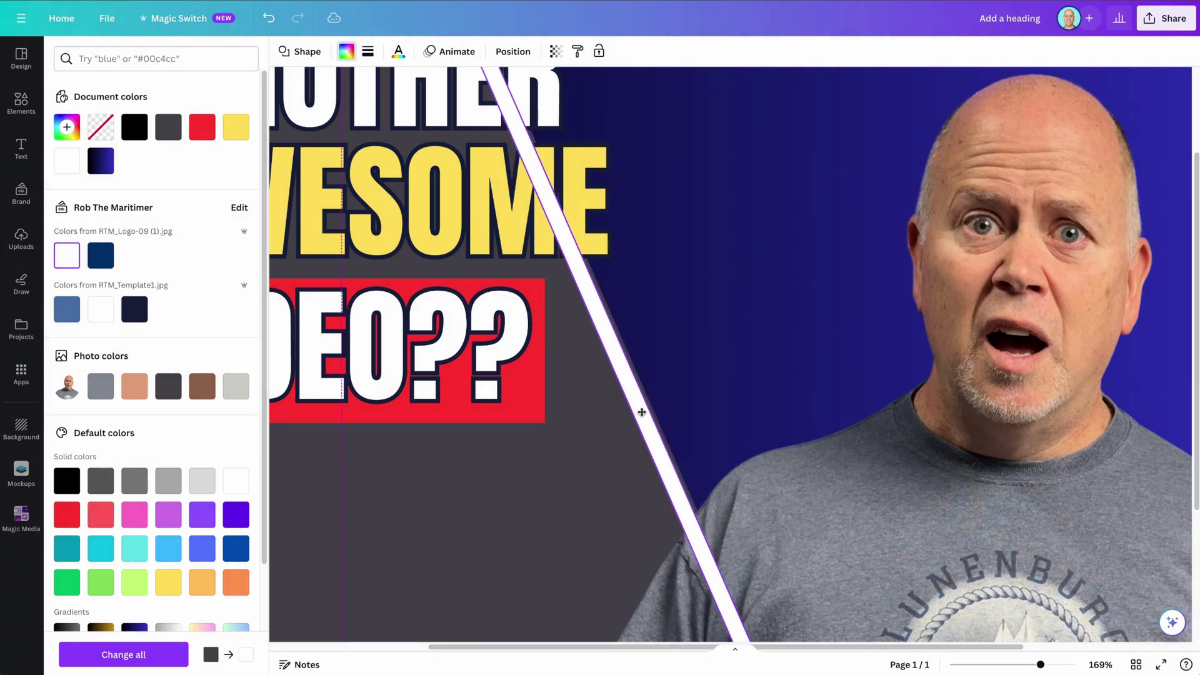
{"action": "scroll", "coordinate": [688, 399], "scroll_direction": "down", "scroll_amount": 3}
{"action": "left_click", "coordinate": [513, 51]}
{"action": "left_click", "coordinate": [201, 83]}
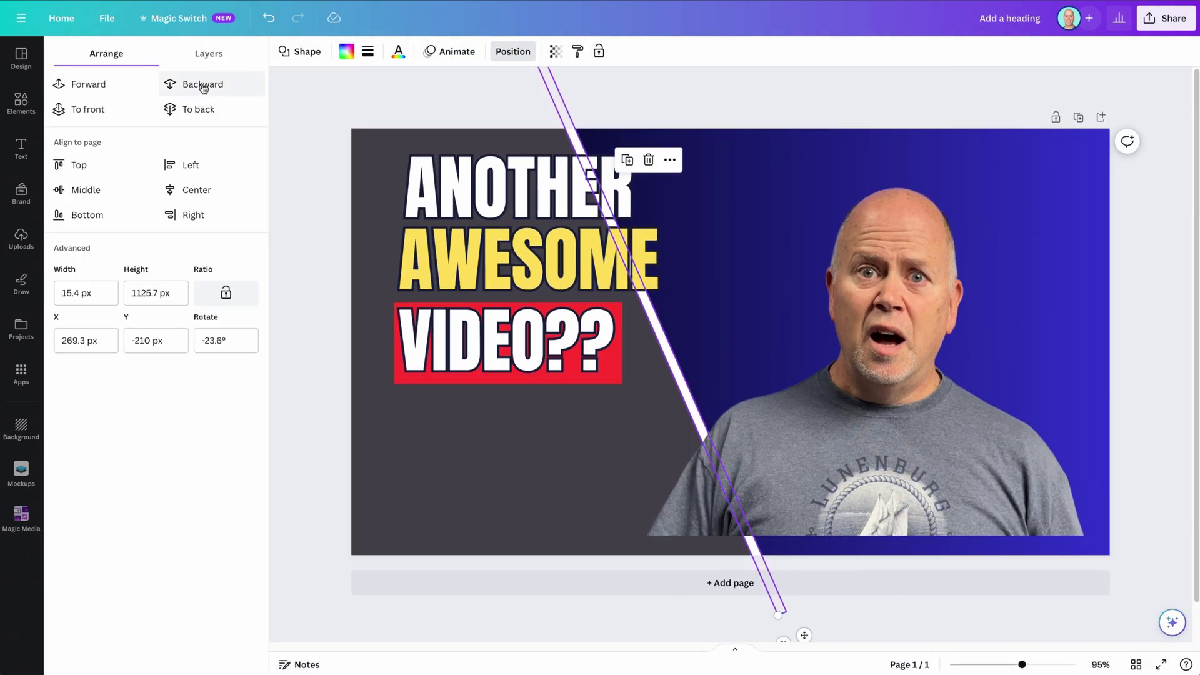
{"action": "left_click", "coordinate": [807, 503]}
Enlarge and shift the cutout photo, and enlarge the three headline lines together.
{"action": "left_click_drag", "start_coordinate": [806, 503], "coordinate": [719, 506]}
{"action": "left_click_drag", "start_coordinate": [688, 100], "coordinate": [424, 442]}
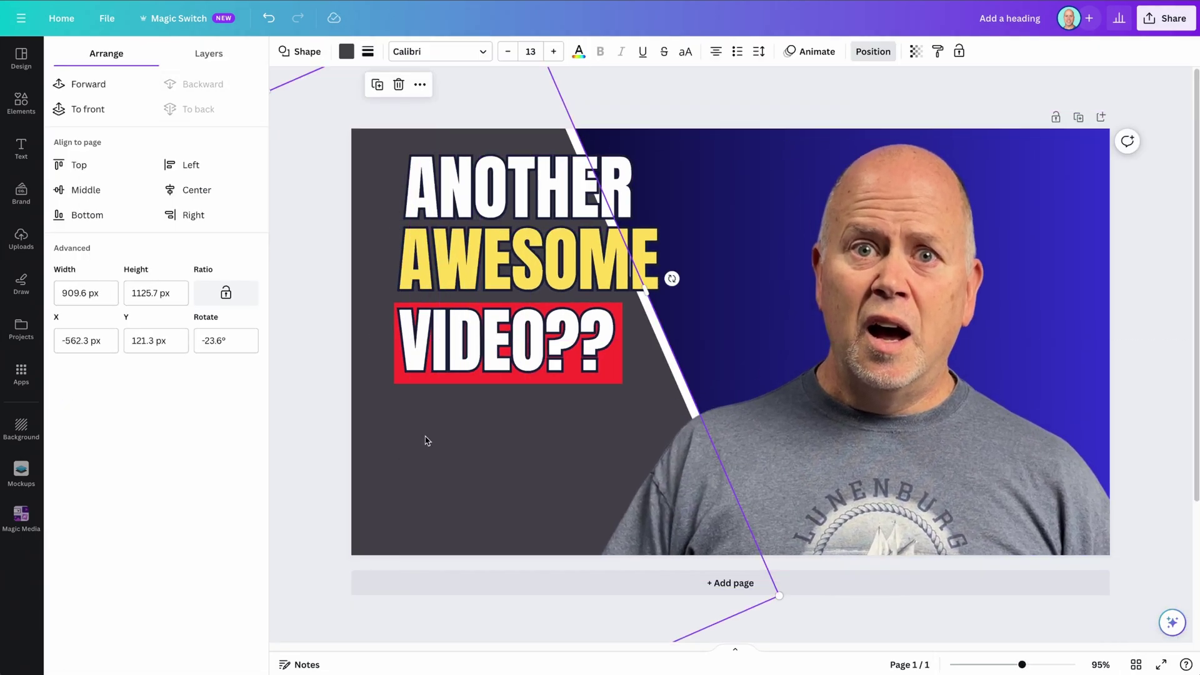
{"action": "left_click_drag", "start_coordinate": [625, 381], "coordinate": [764, 477]}
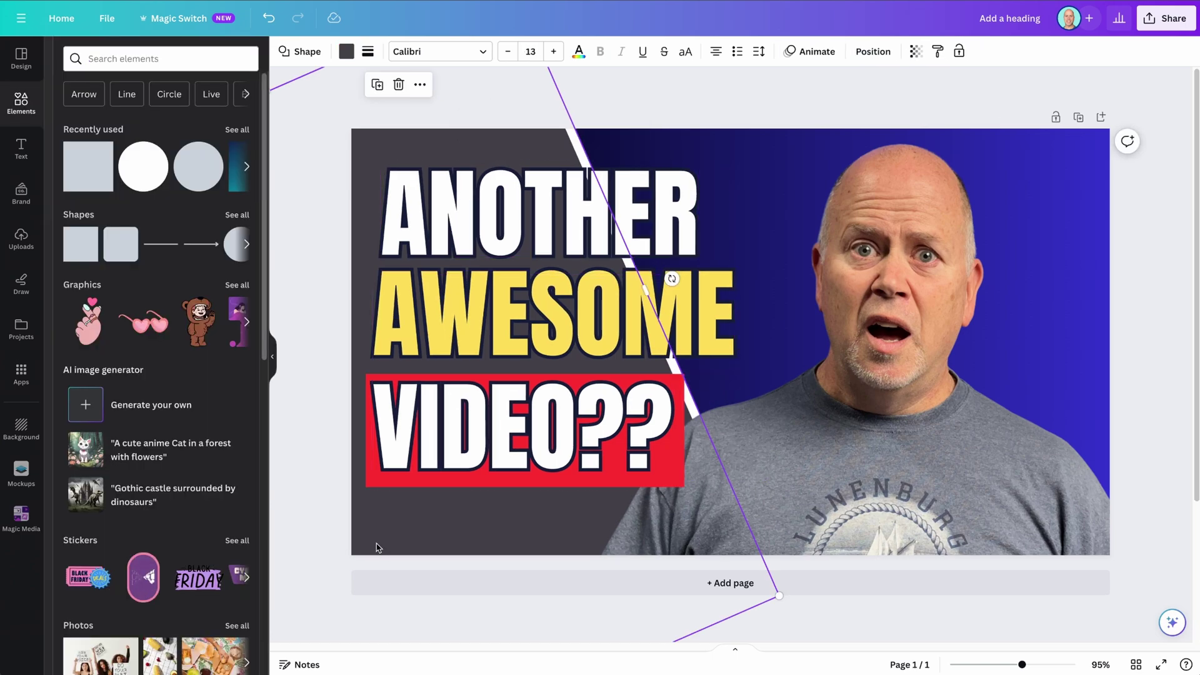
{"action": "left_click", "coordinate": [857, 561]}
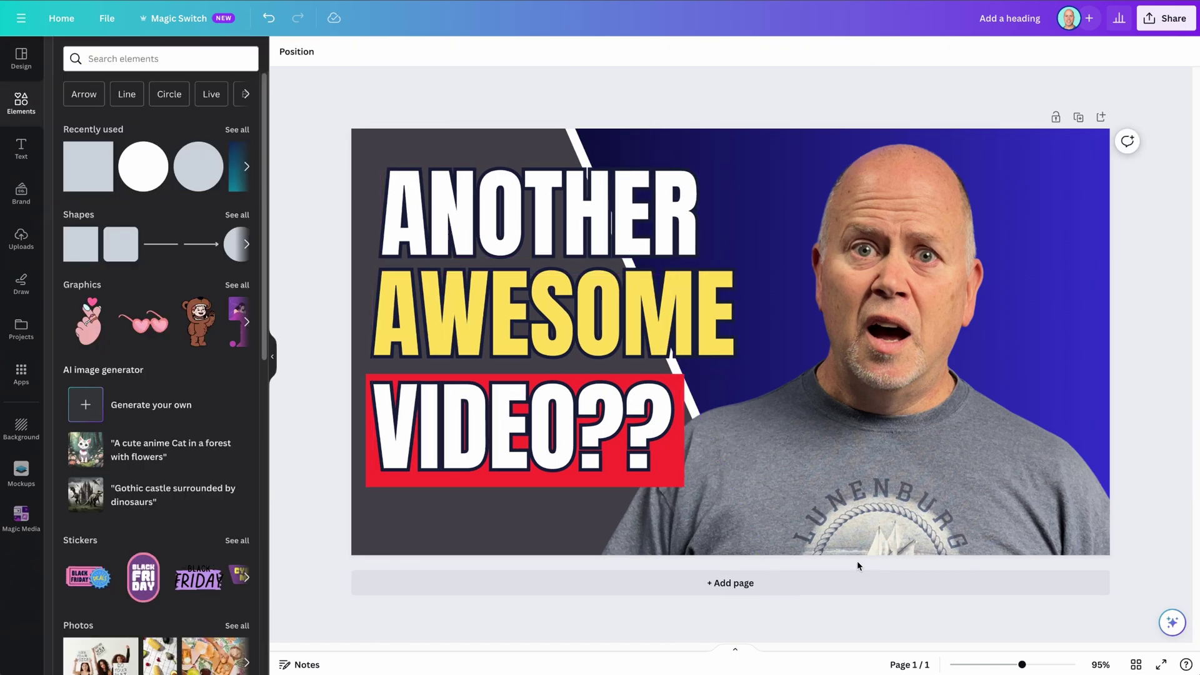
Tilt AWESOME to -3.5°, enlarge it to size 140 and shift it left.
{"action": "left_click", "coordinate": [554, 356]}
{"action": "left_click_drag", "start_coordinate": [552, 400], "coordinate": [557, 407]}
{"action": "left_click_drag", "start_coordinate": [733, 249], "coordinate": [806, 262]}
{"action": "left_click_drag", "start_coordinate": [603, 313], "coordinate": [578, 325]}
{"action": "left_click", "coordinate": [810, 52]}
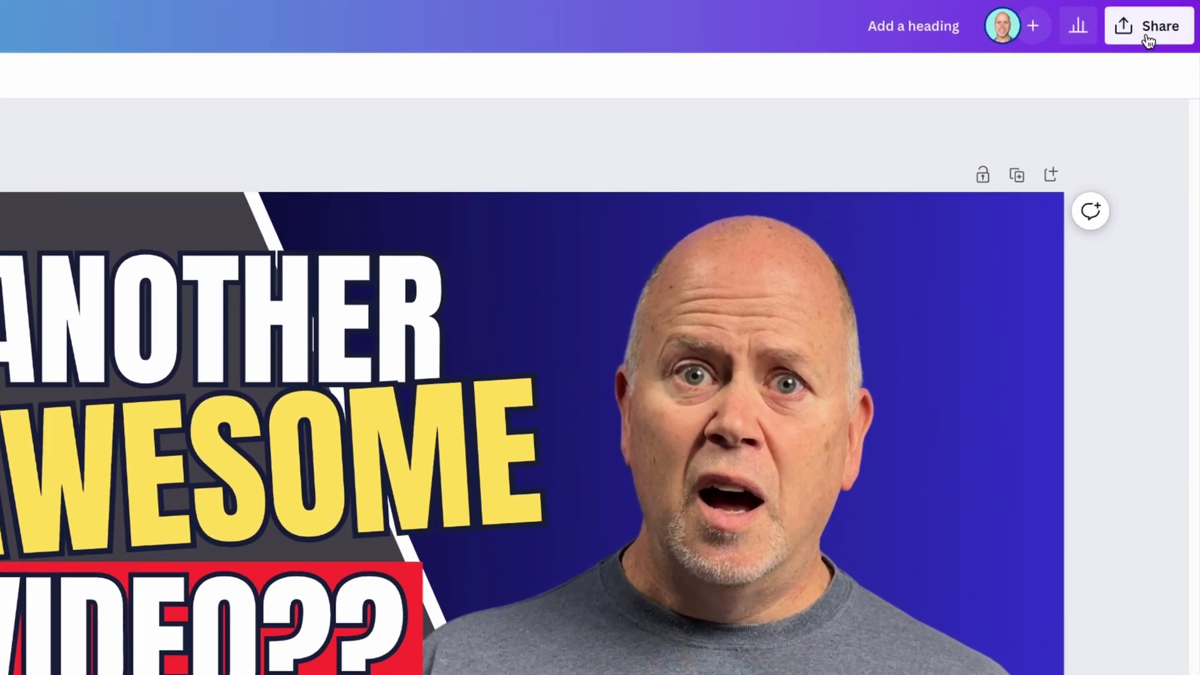
Open the Download settings and keep PNG as the file type at 1,280 × 720 px.
{"action": "left_click", "coordinate": [1149, 41]}
{"action": "left_click", "coordinate": [945, 503]}
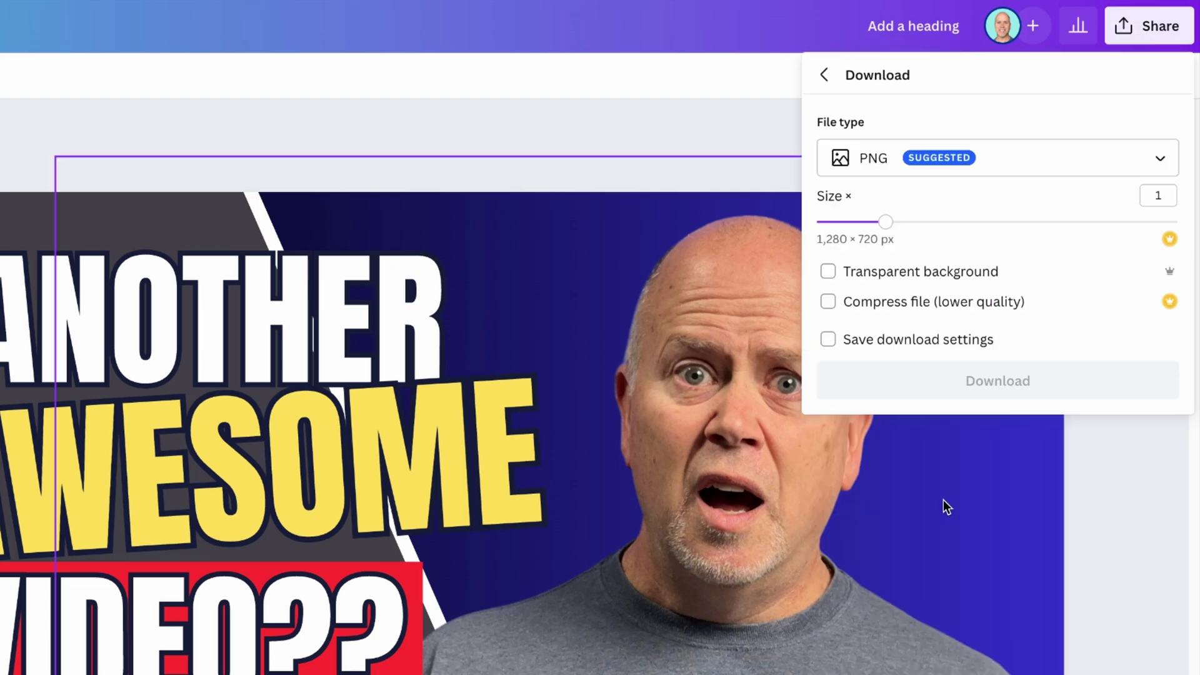
{"action": "left_click", "coordinate": [1043, 165]}
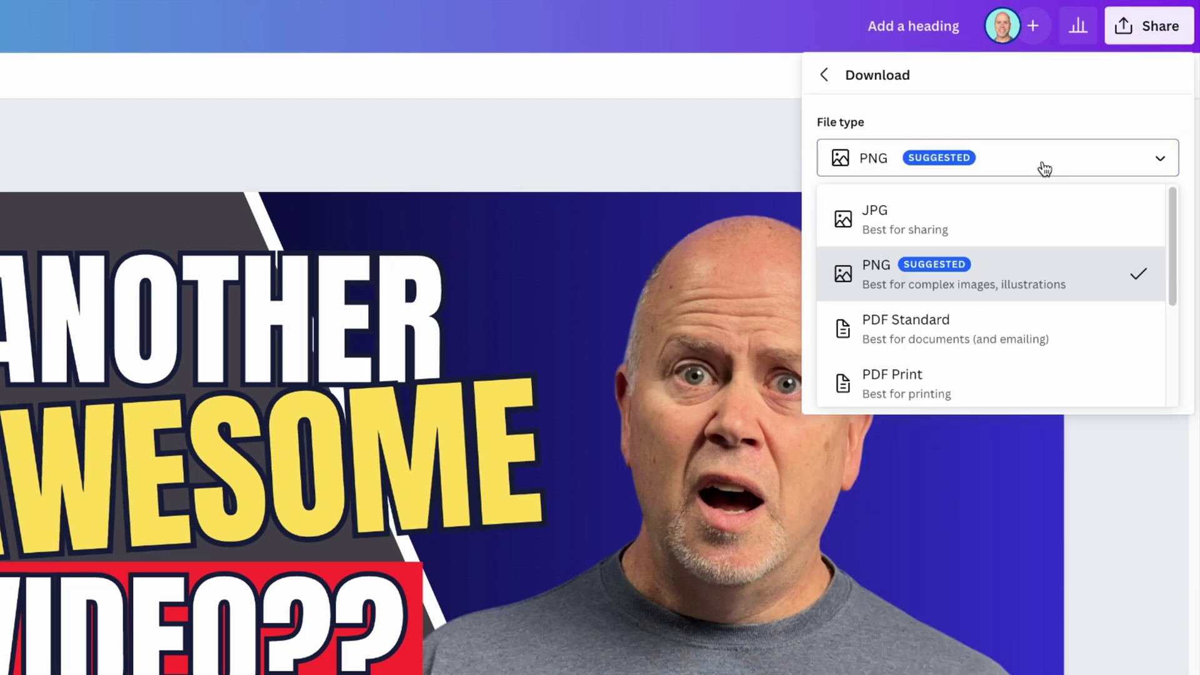
{"action": "left_click", "coordinate": [889, 273]}
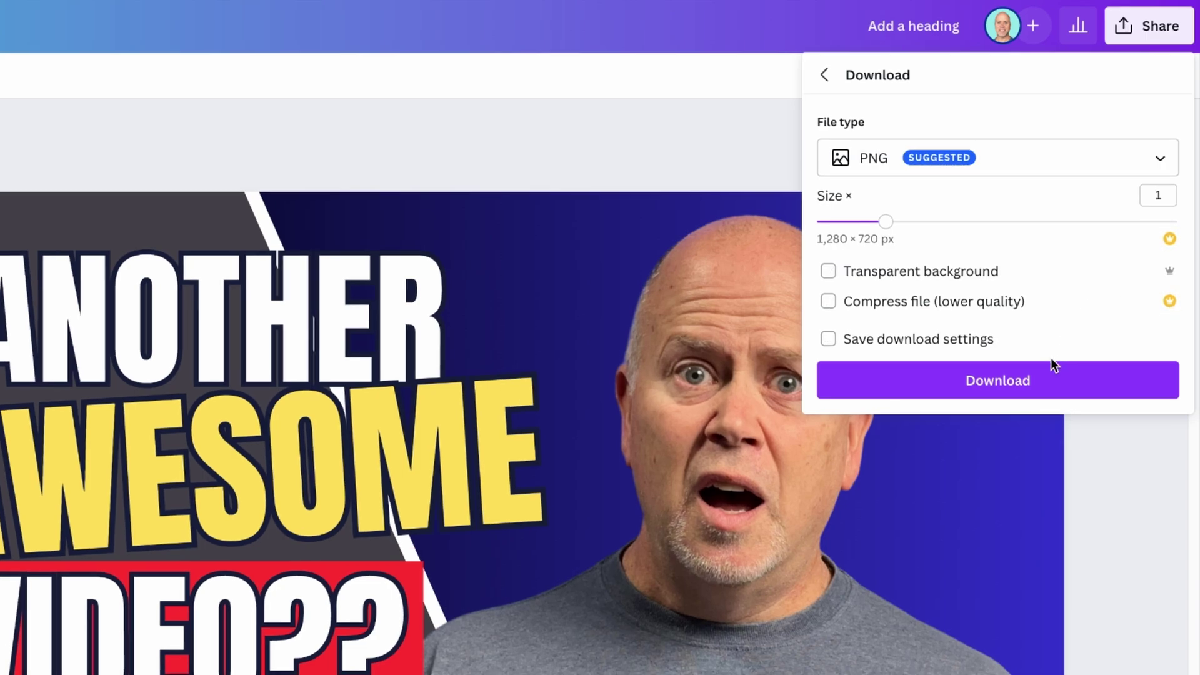
Download the thumbnail as a PNG.
{"action": "left_click", "coordinate": [1055, 375]}
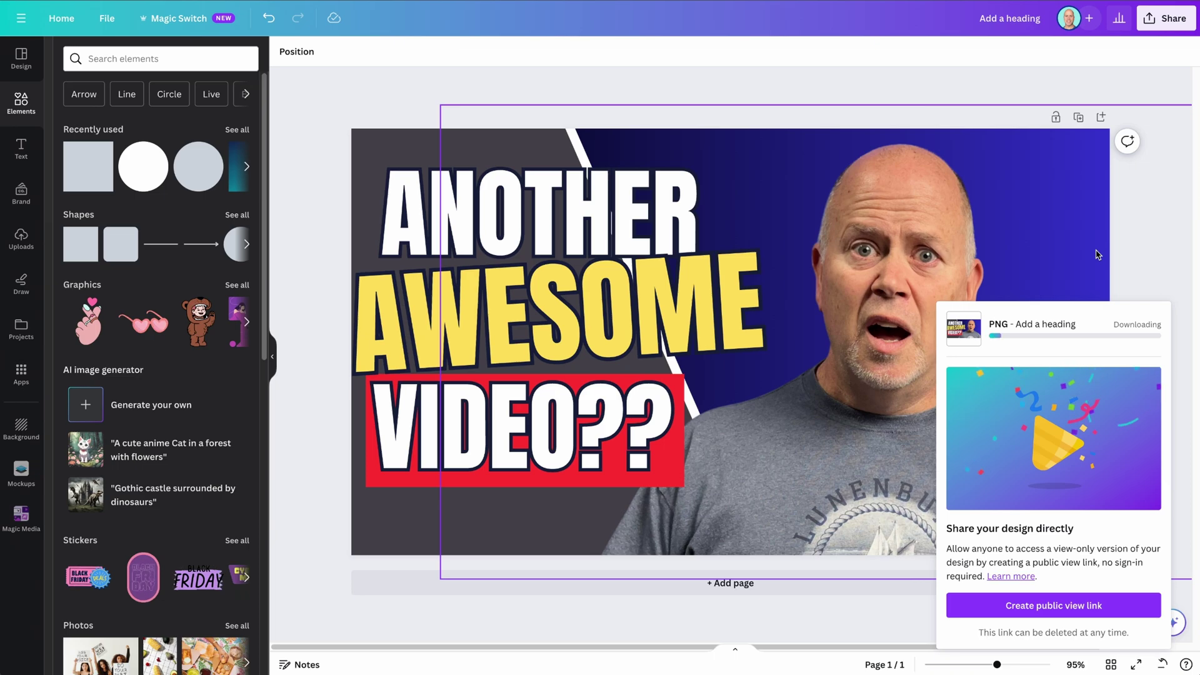